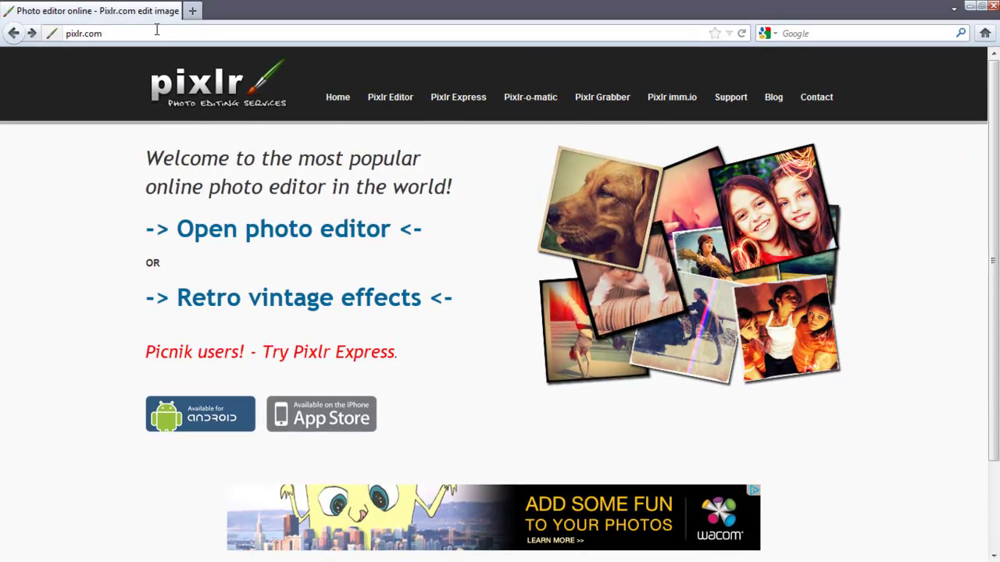
Step: Launch the online Pixlr Editor and open the German house photo from the computer
click(157, 32)
click(271, 241)
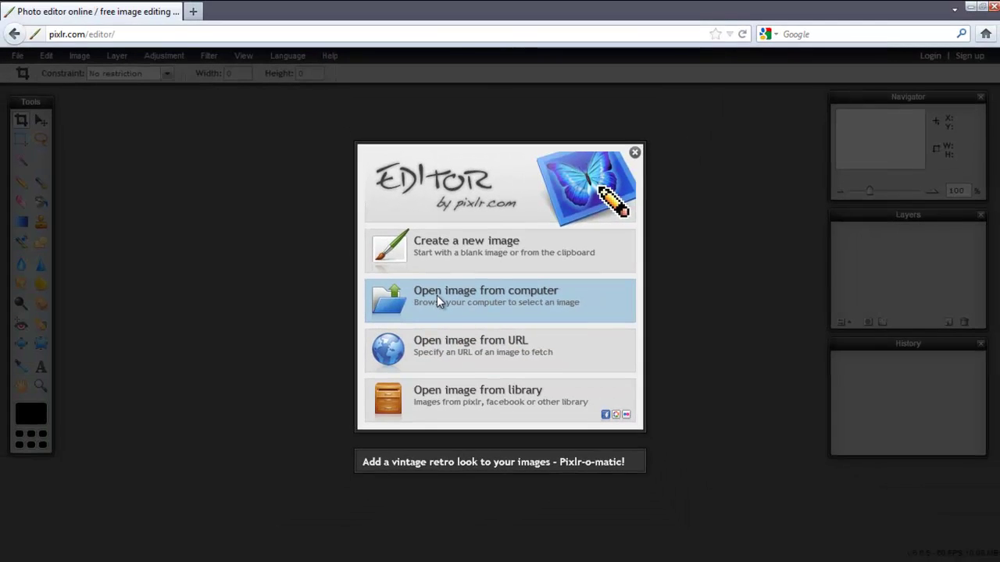
click(437, 296)
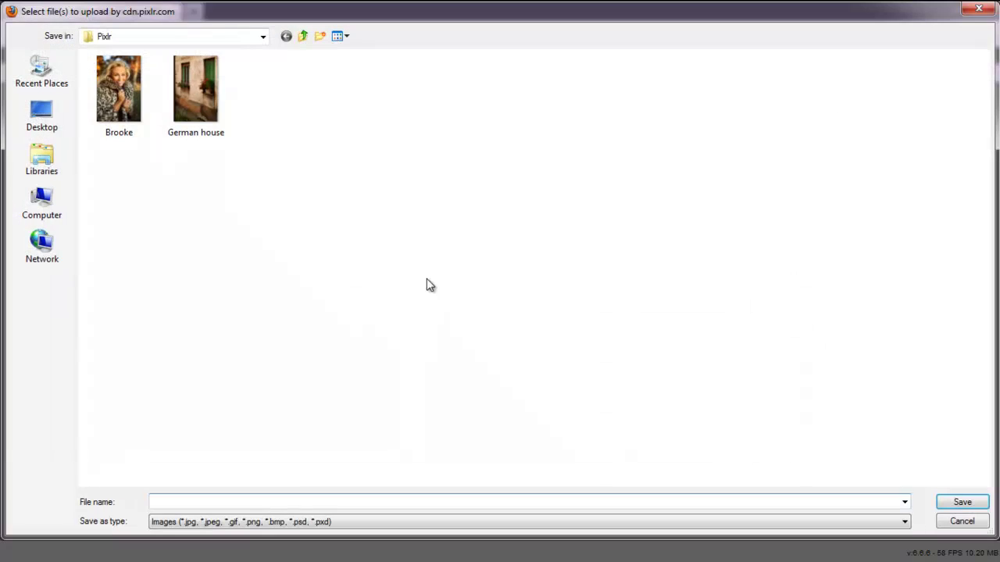
double_click(191, 87)
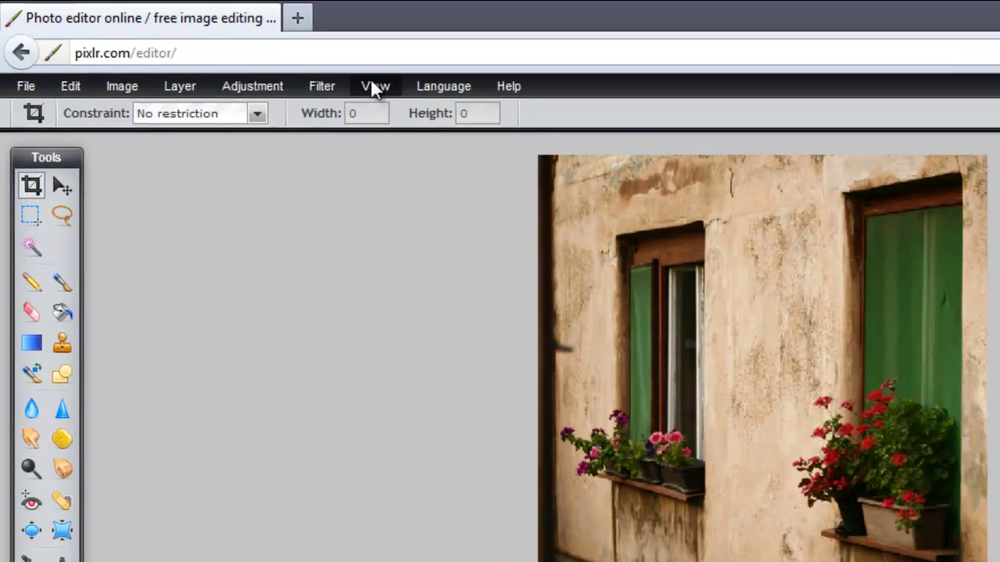
Step: Turn on Fullscreen mode from the View menu, then look over the File menu
click(242, 55)
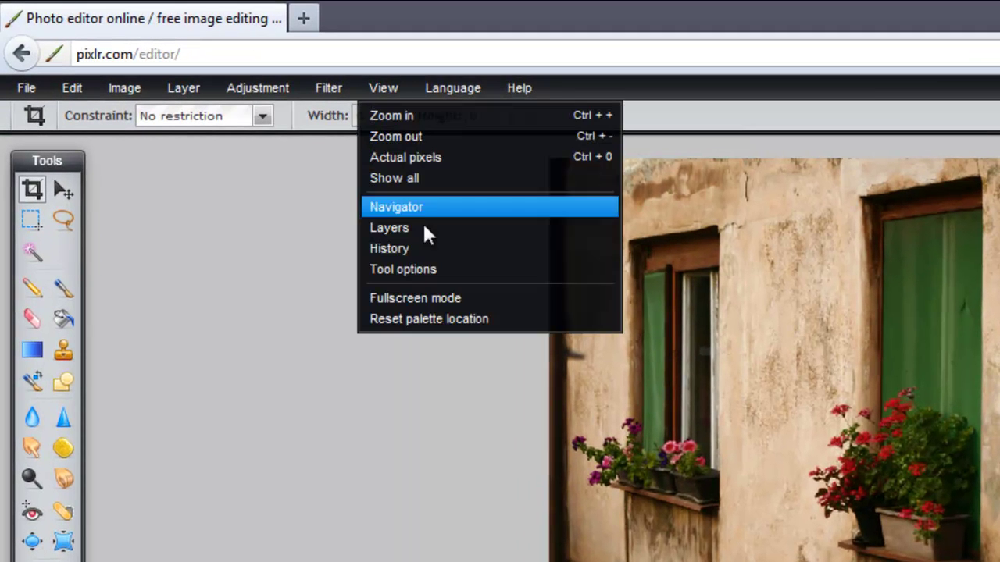
click(416, 303)
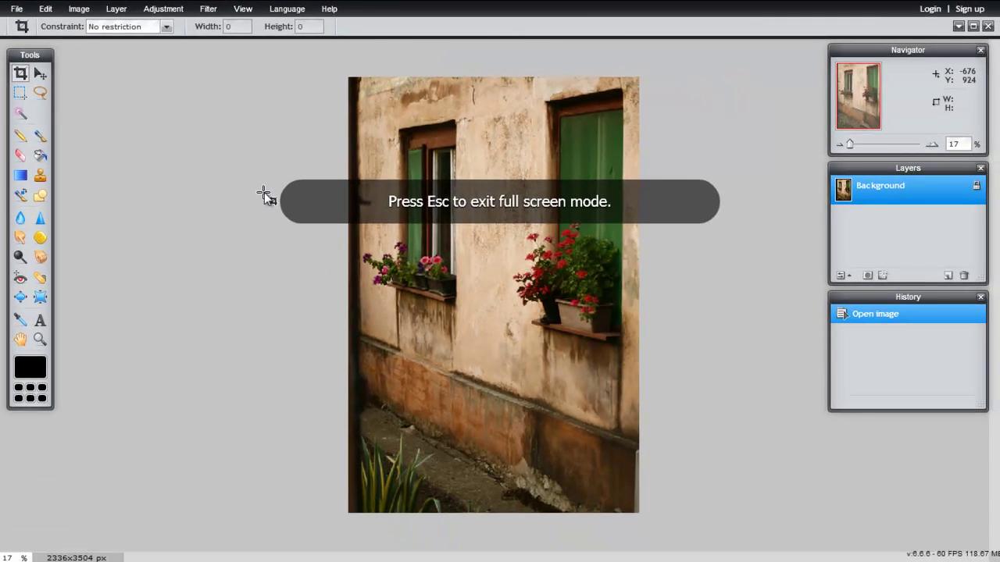
click(17, 8)
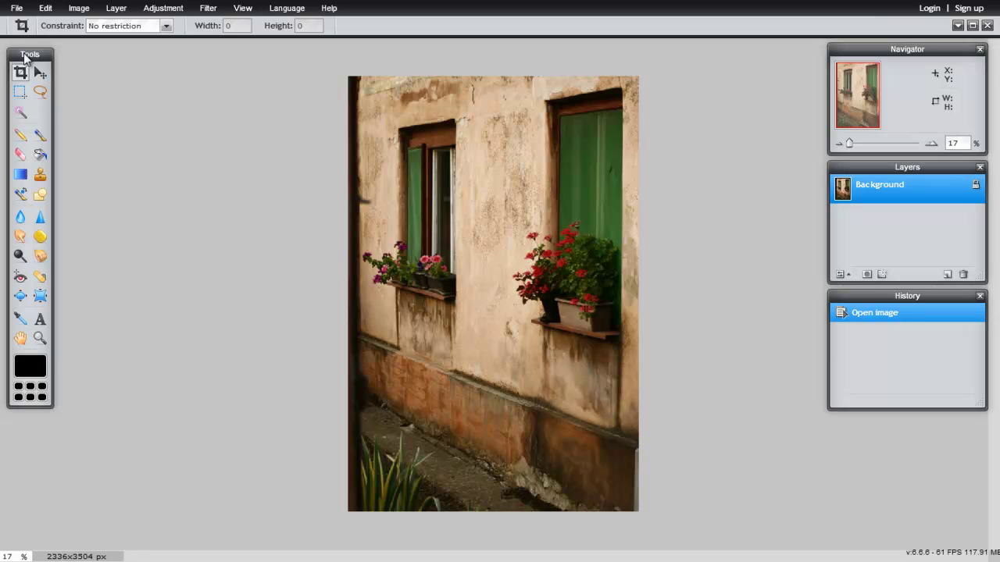
Step: Nudge the tools and Navigator panels into place and zoom the photo to 30%
drag(28, 55, 31, 56)
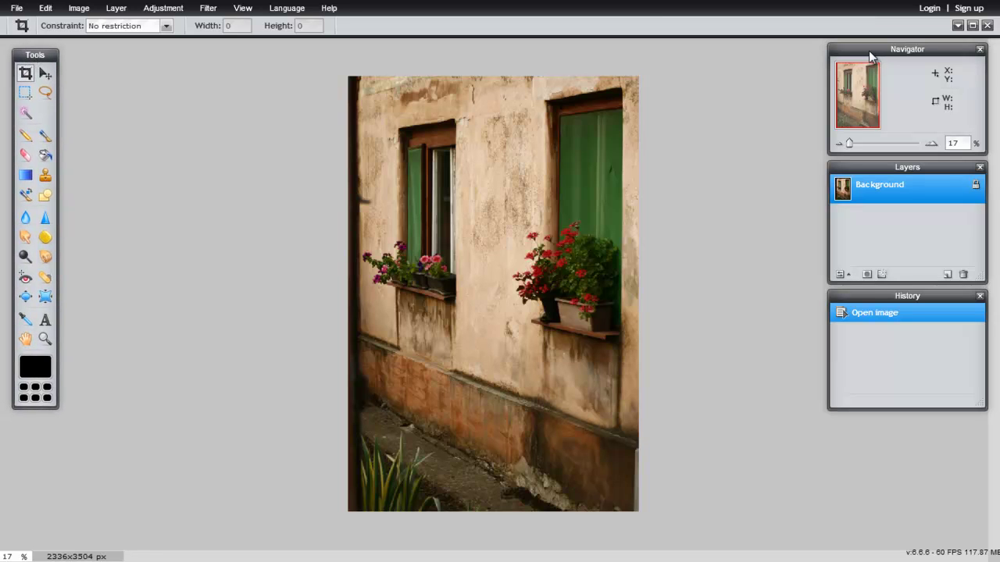
mouse_move(868, 50)
mouse_down()
mouse_move(867, 61)
mouse_move(863, 52)
mouse_up()
click(927, 145)
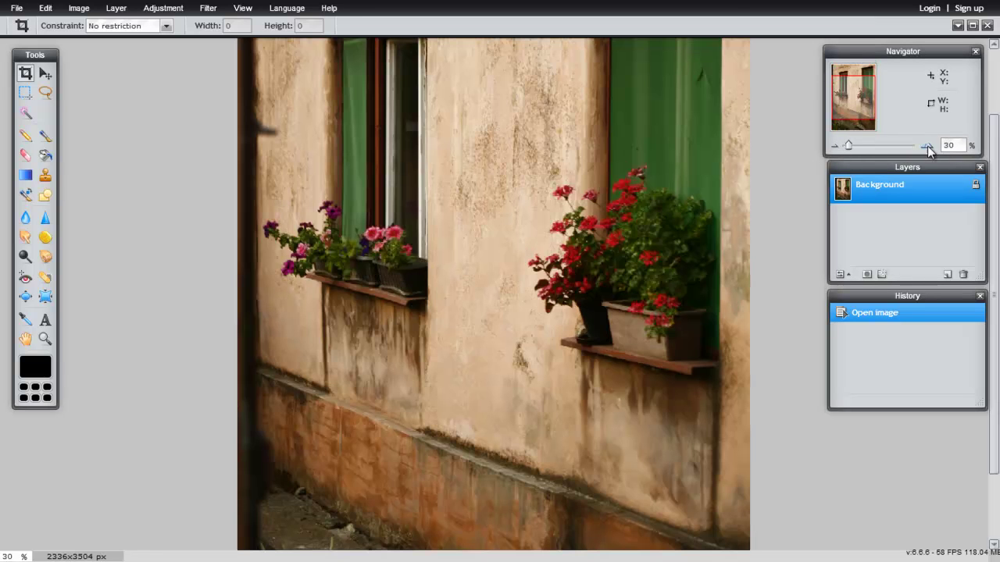
click(834, 146)
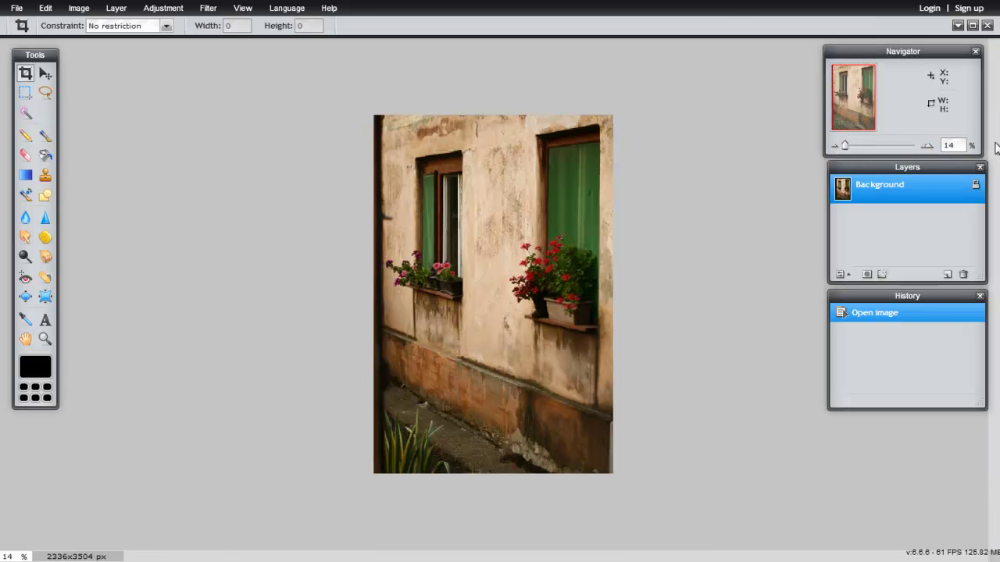
click(926, 145)
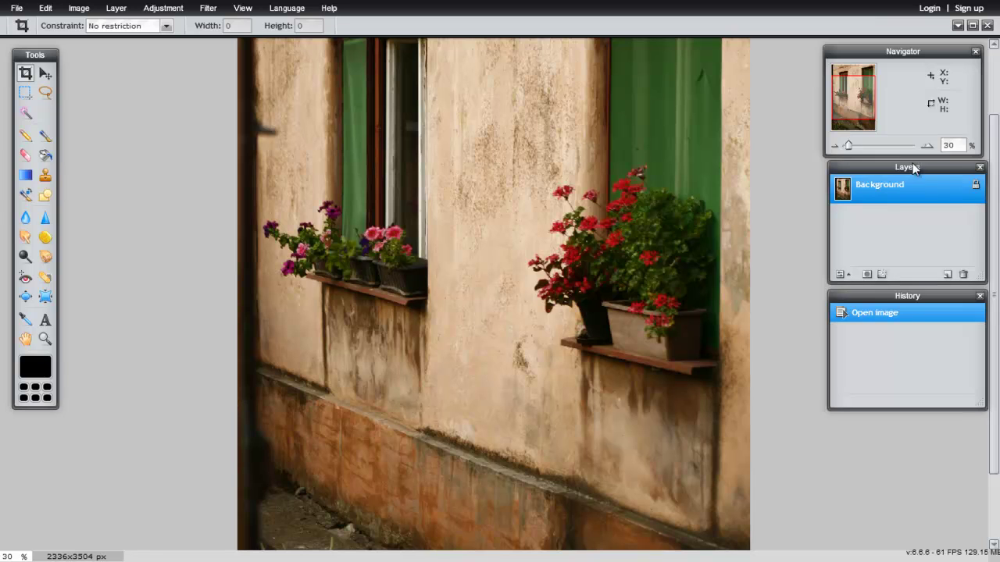
Step: Stack the History panel under the Layers panel and make both panels taller
drag(910, 167, 899, 171)
drag(925, 297, 915, 304)
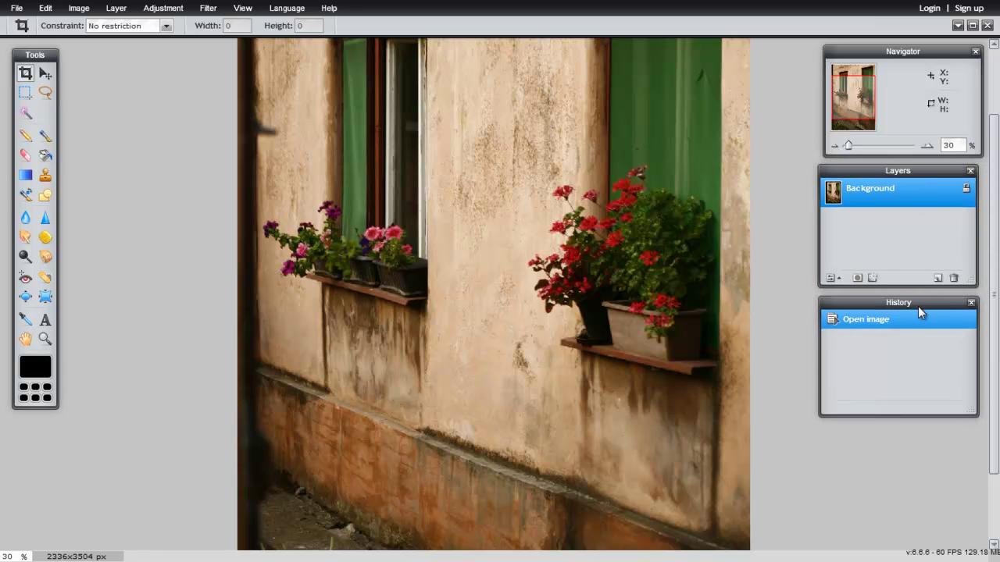
mouse_move(927, 306)
mouse_down()
mouse_move(918, 327)
mouse_move(928, 319)
mouse_up()
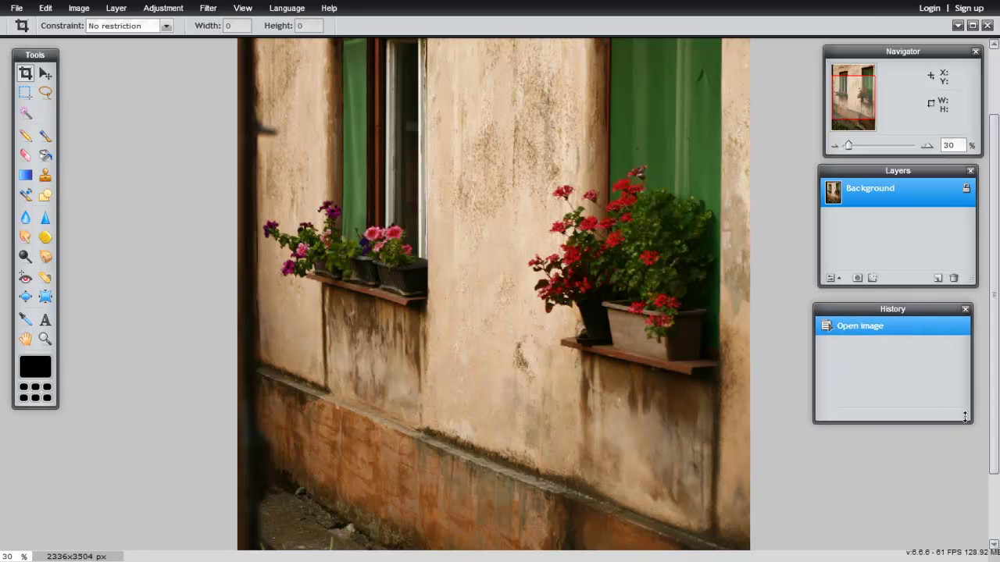
drag(970, 427, 968, 519)
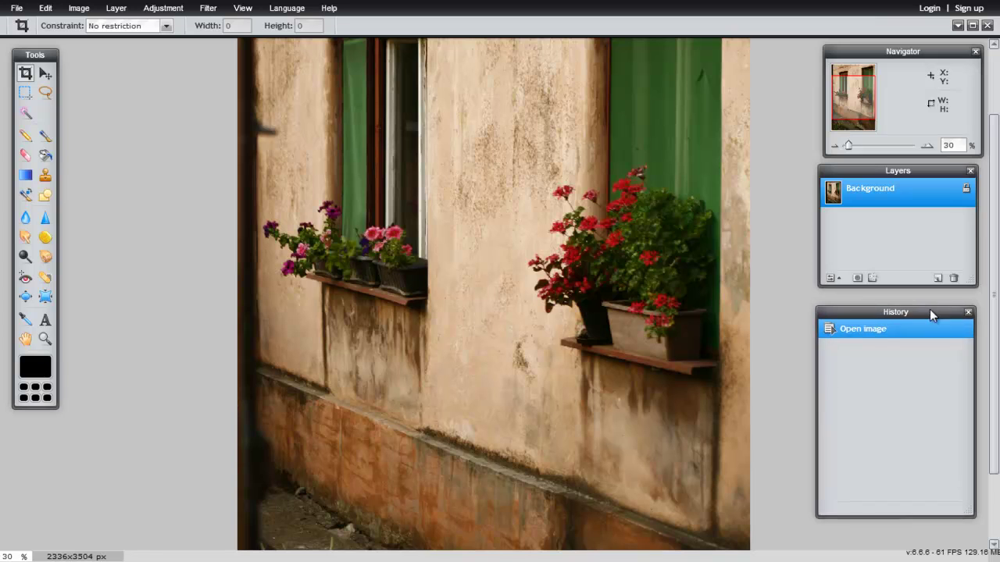
drag(929, 309, 940, 323)
drag(967, 281, 967, 300)
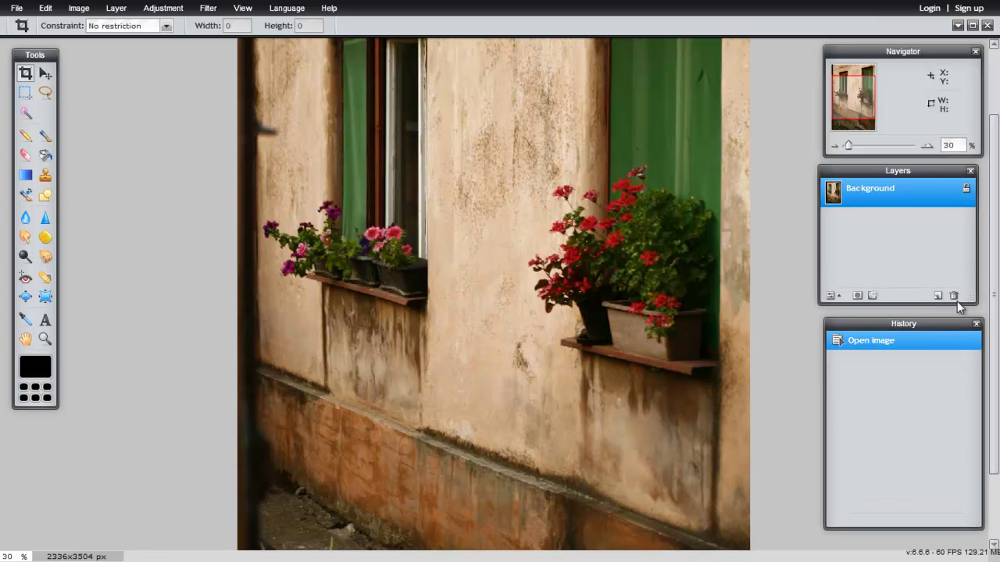
Step: Close the Layers panel and bring it back through View > Layers
click(970, 172)
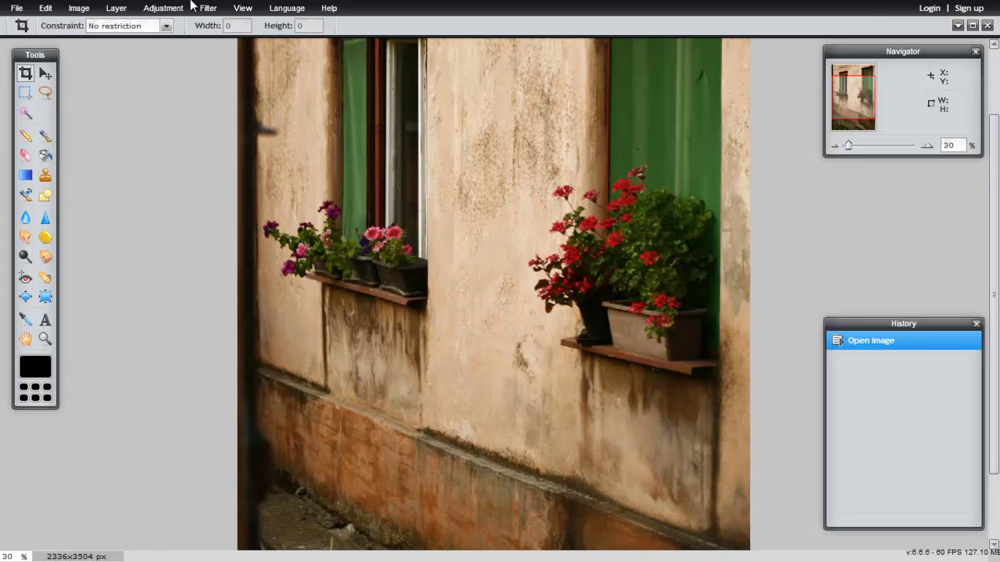
click(250, 13)
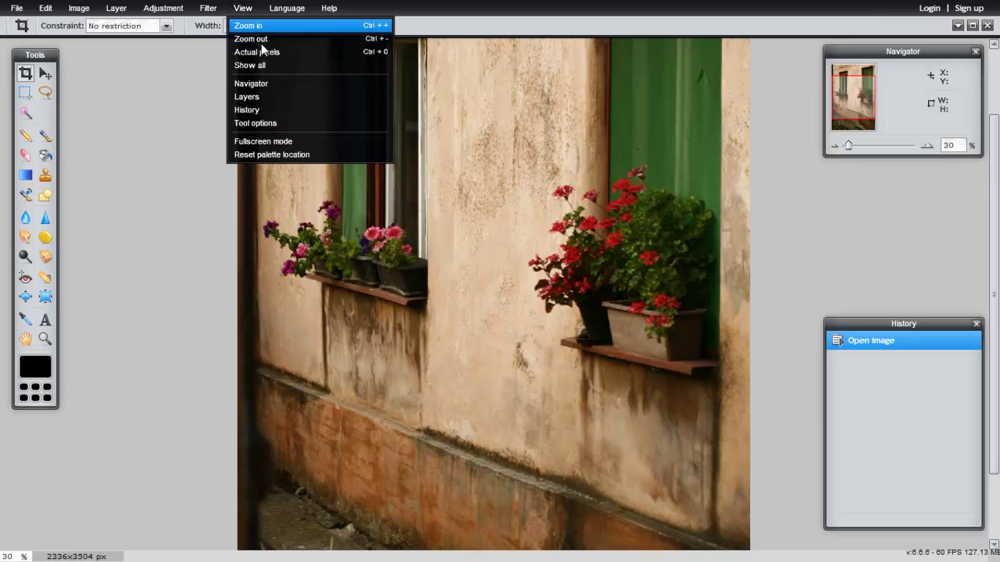
click(274, 97)
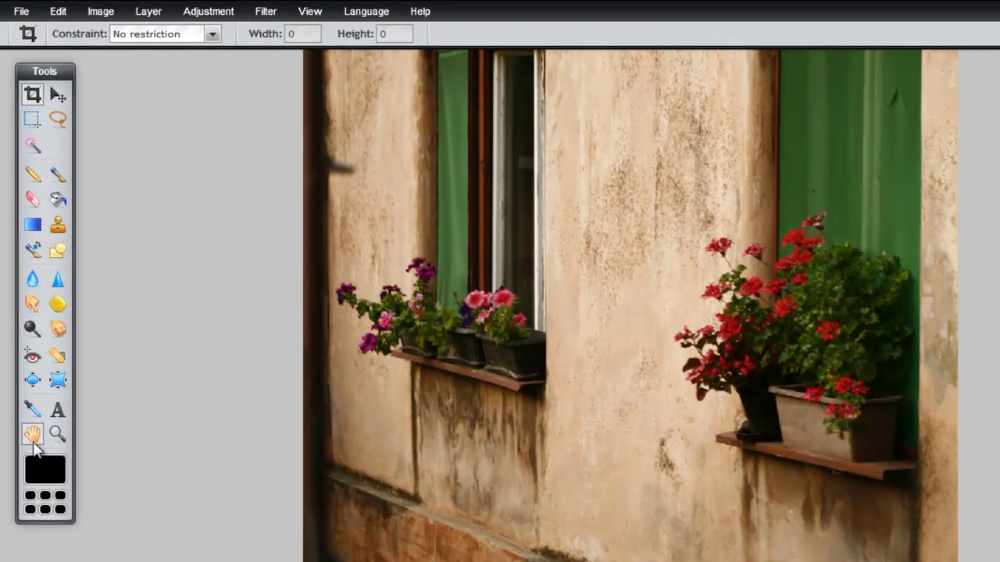
Step: Pan over the wall with the Hand tool, then fit the whole photo on screen
click(25, 339)
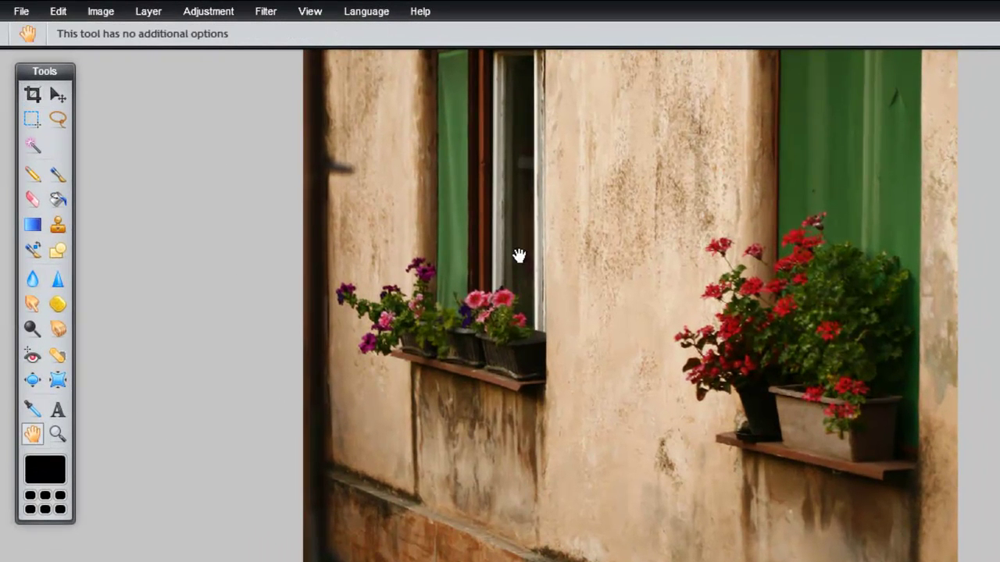
mouse_move(518, 254)
mouse_down()
mouse_move(508, 343)
mouse_move(560, 408)
mouse_up()
drag(638, 375, 630, 171)
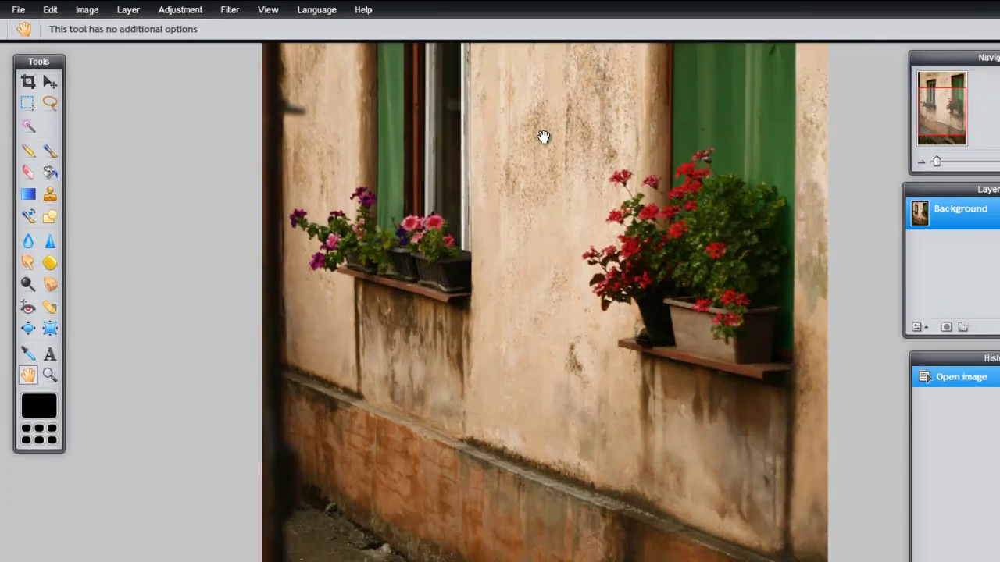
key(ctrl+0)
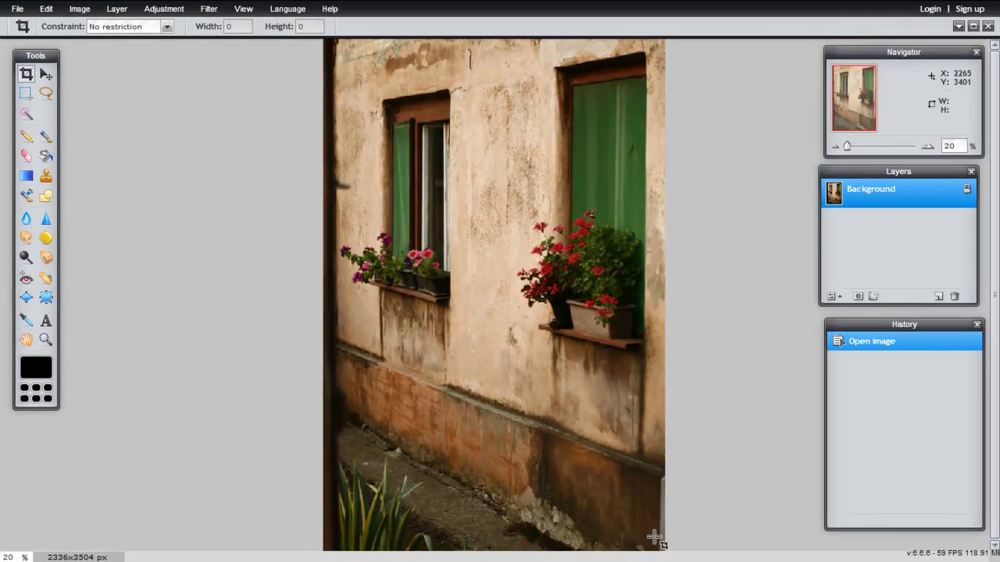
Step: Crop the photo from 2336×3504 to 2185×3310 pixels, trimming the bottom and right edges
mouse_move(654, 537)
mouse_down()
mouse_move(656, 547)
mouse_move(544, 317)
mouse_move(349, 41)
mouse_move(333, 48)
mouse_up()
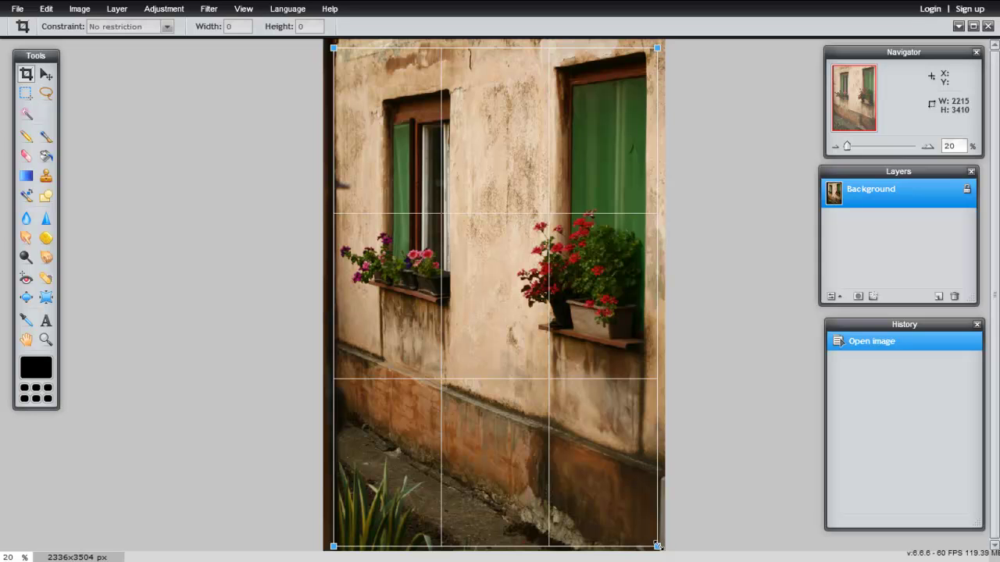
mouse_move(656, 546)
mouse_down()
mouse_move(612, 500)
mouse_move(539, 380)
mouse_move(576, 513)
mouse_move(659, 538)
mouse_move(633, 531)
mouse_move(652, 531)
mouse_up()
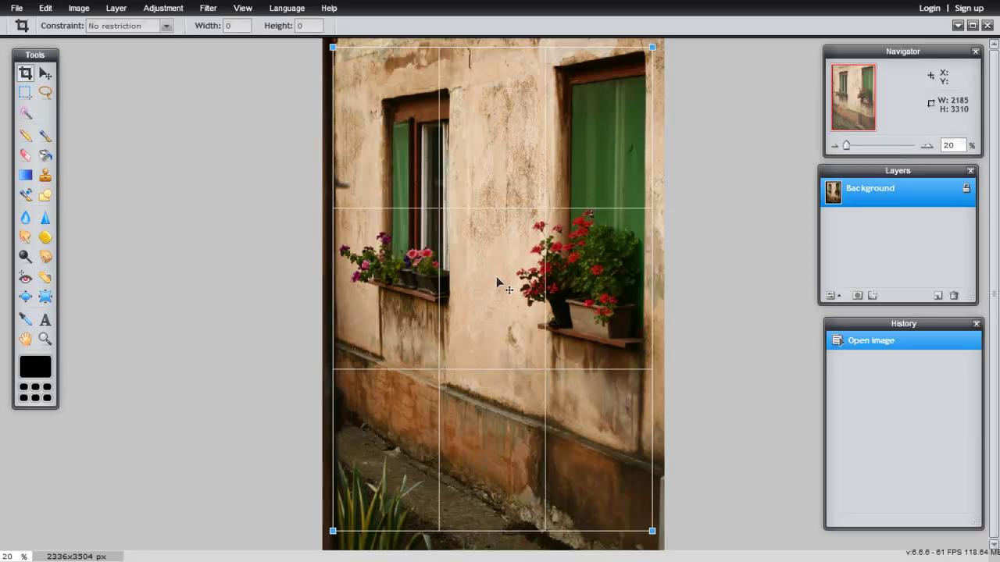
key(Return)
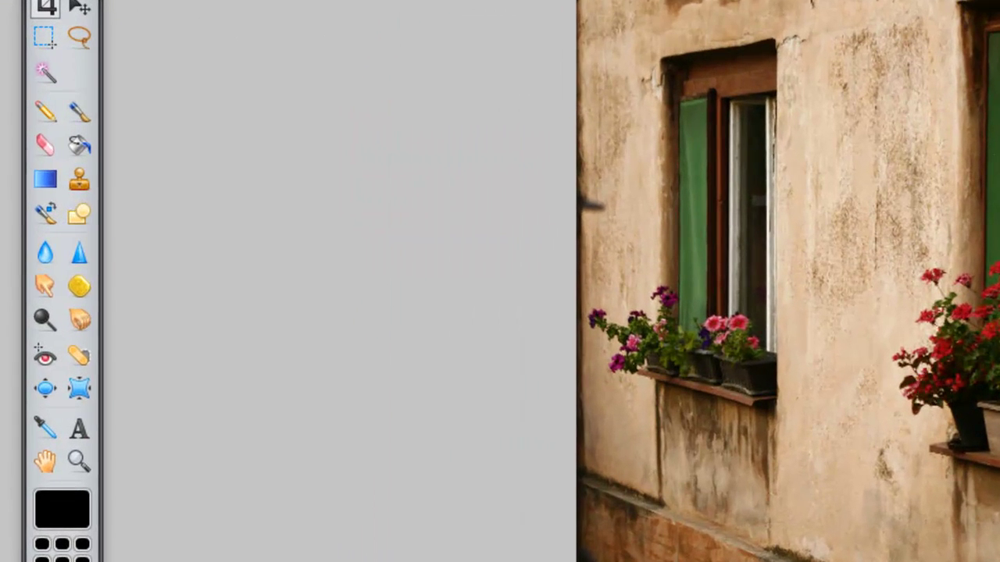
Step: Give the Clone Stamp the soft 200 brush preset, widened to a 290-pixel diameter
click(79, 180)
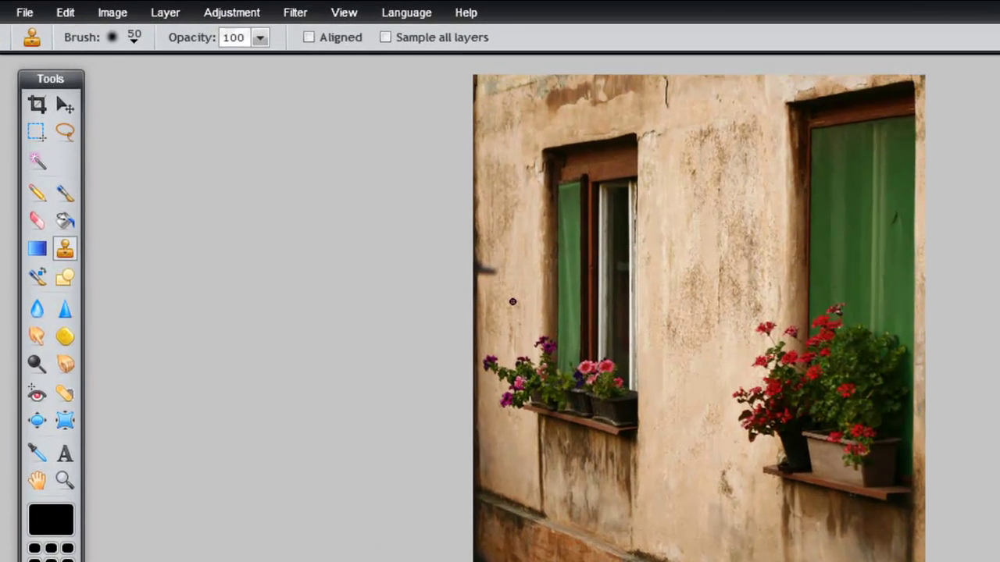
right_click(512, 302)
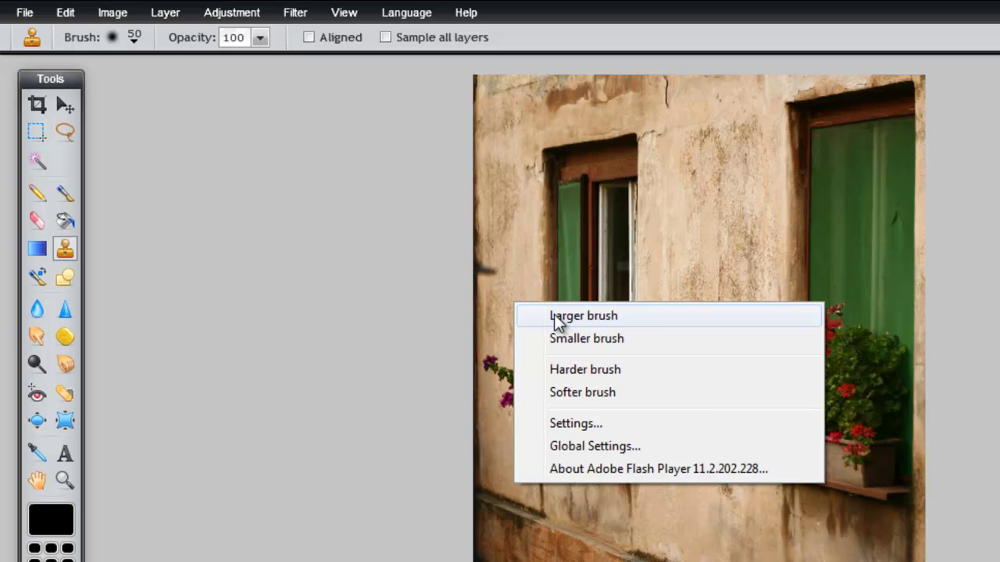
click(554, 314)
right_click(509, 294)
click(534, 304)
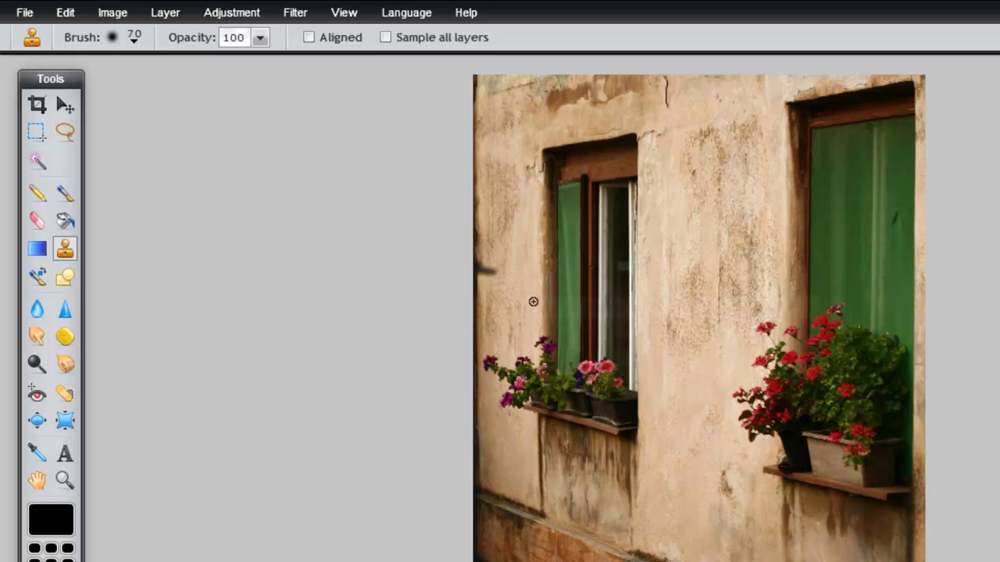
click(134, 39)
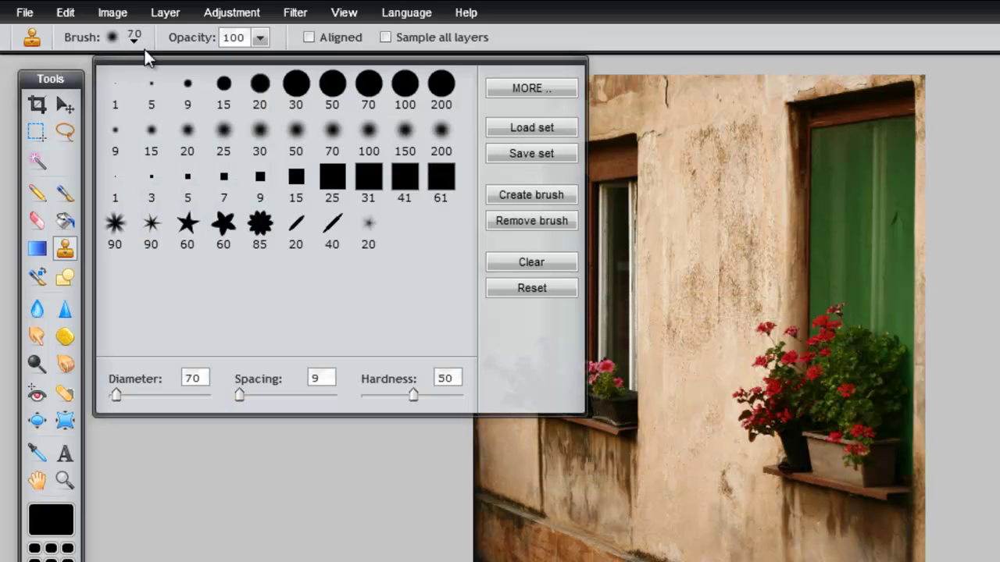
click(406, 134)
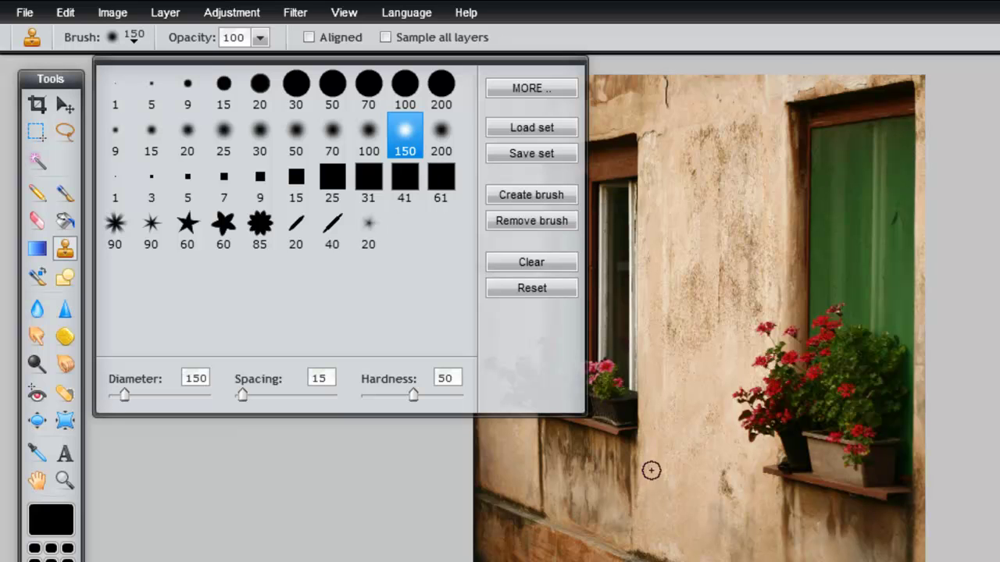
click(441, 136)
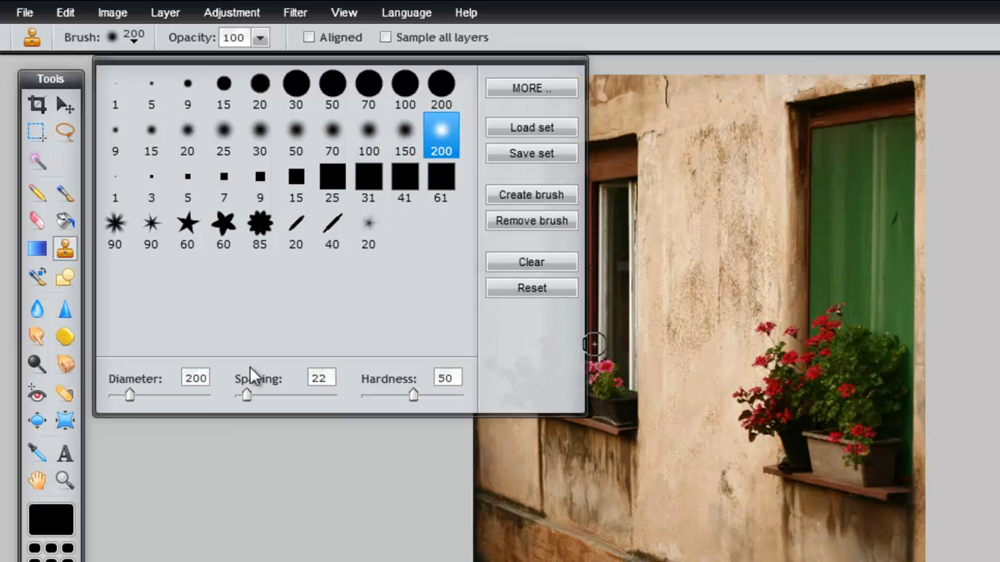
drag(128, 396, 139, 395)
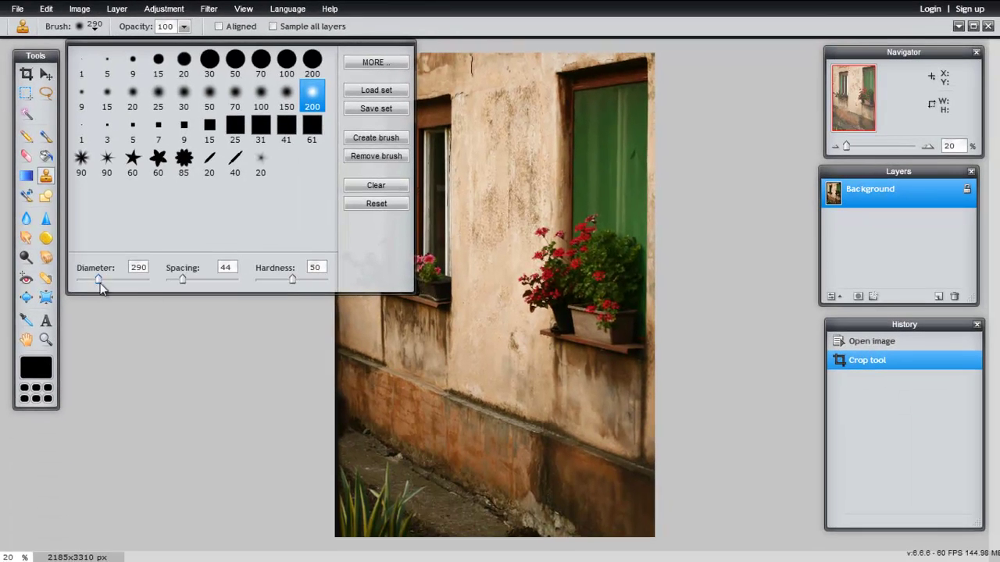
Step: Widen the brush to 390 and pan the view to the wall beside the left window
drag(100, 281, 99, 278)
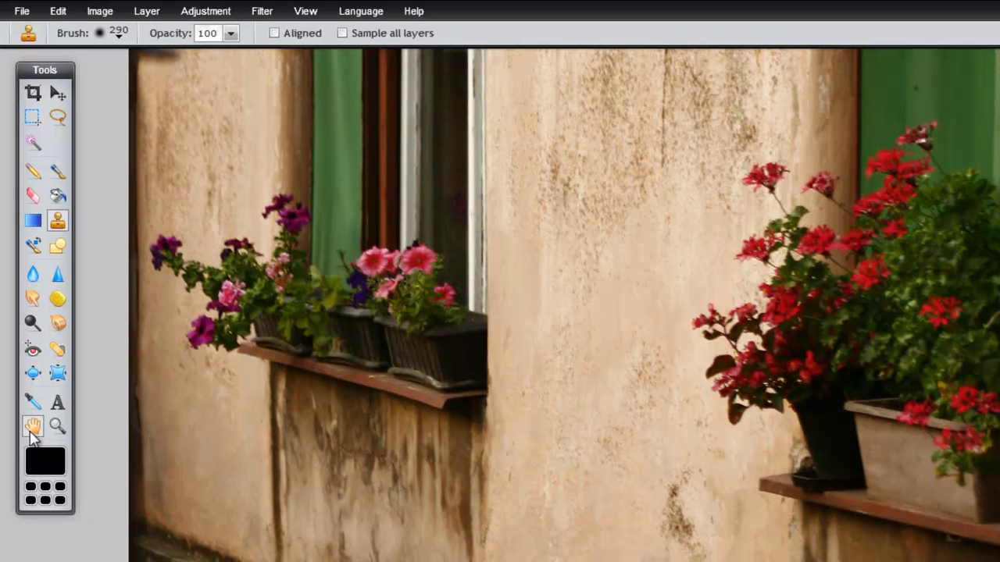
click(32, 426)
drag(248, 217, 263, 482)
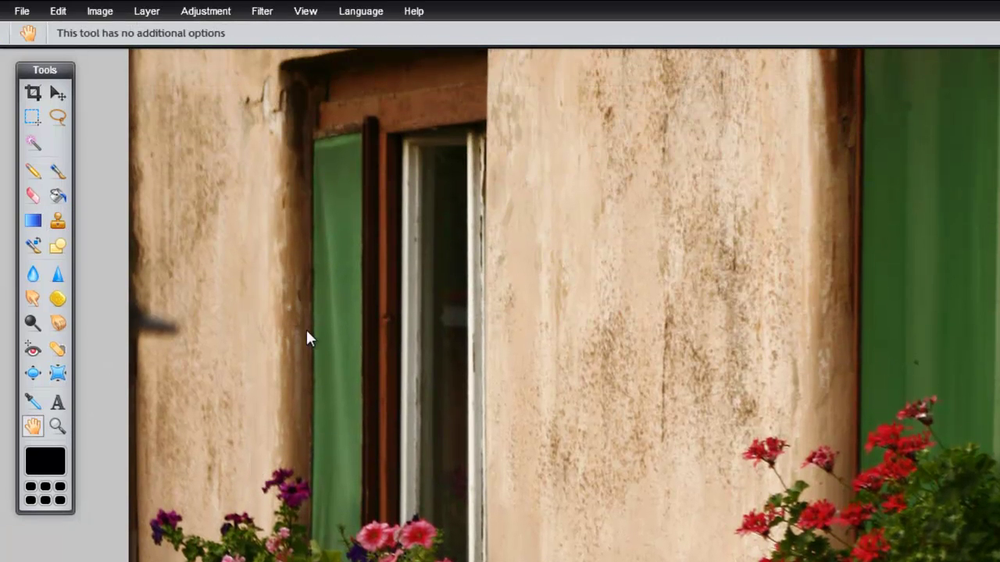
drag(309, 361, 294, 325)
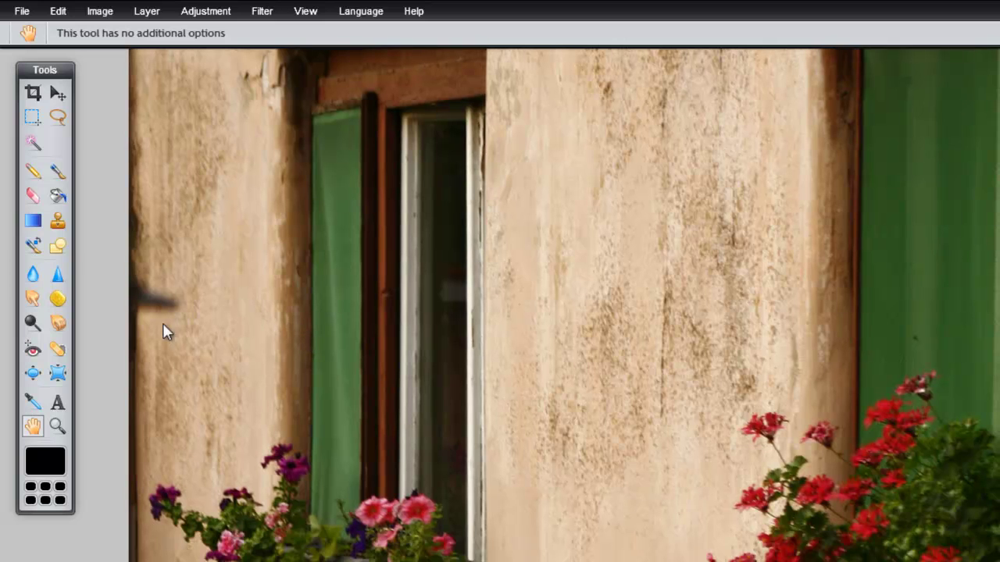
Step: Reselect Clone Stamp and shrink the brush down to the soft 70 preset
click(57, 222)
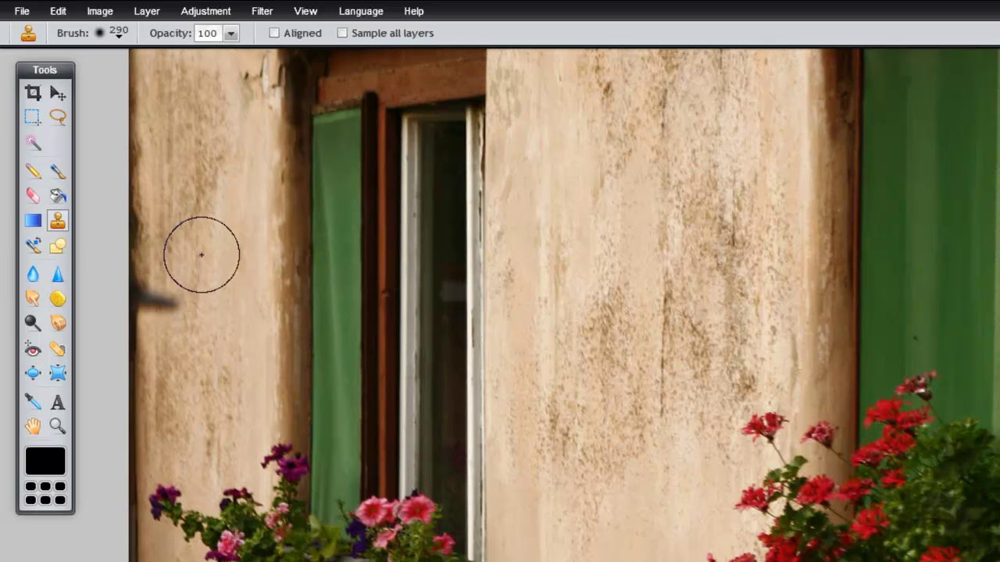
right_click(211, 265)
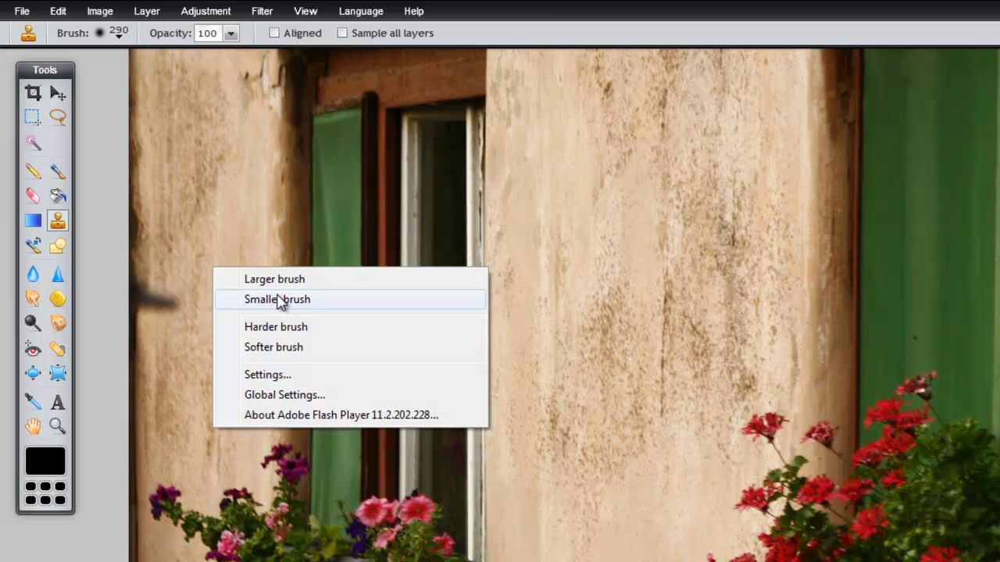
click(270, 301)
right_click(221, 270)
click(270, 301)
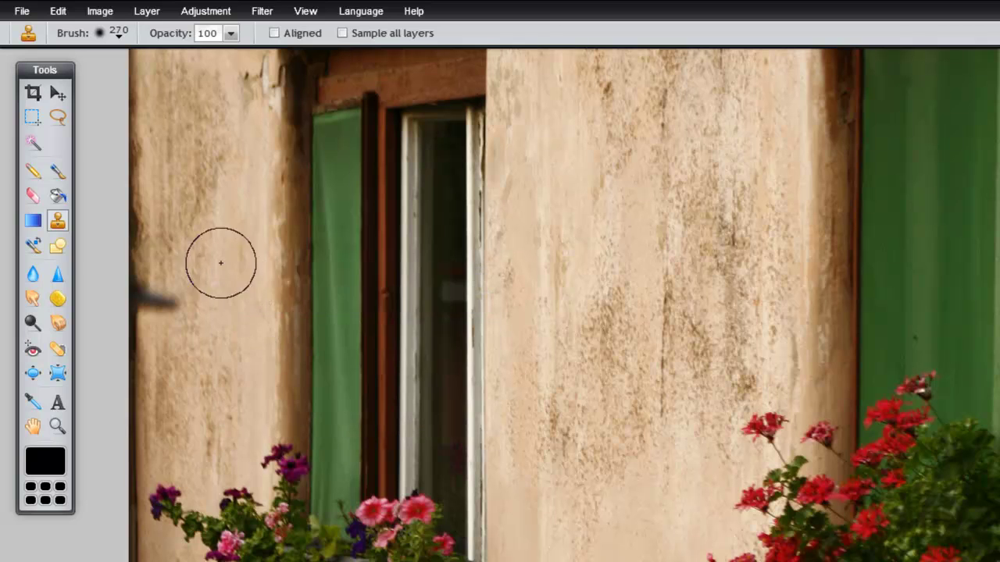
right_click(216, 258)
click(265, 288)
click(117, 33)
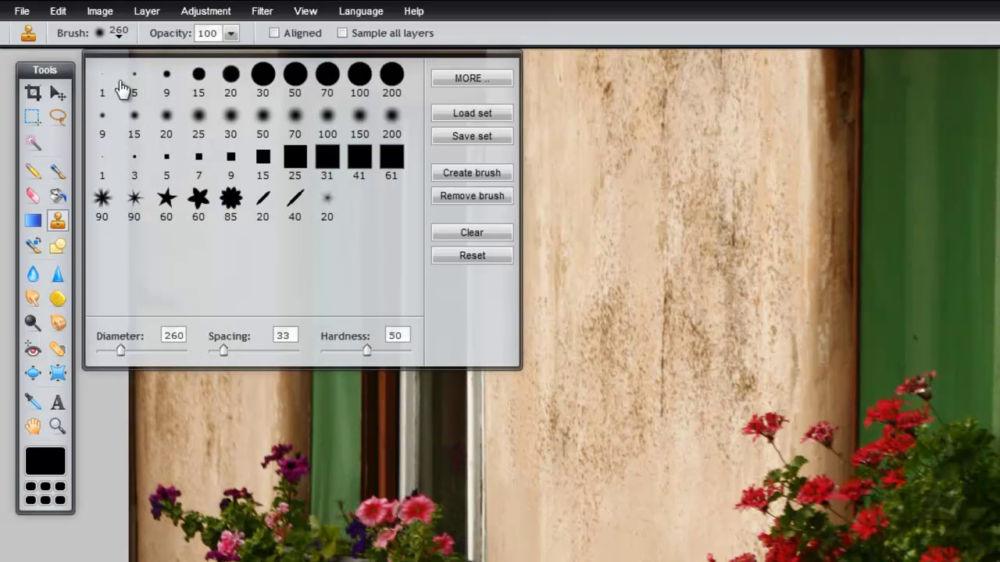
click(301, 129)
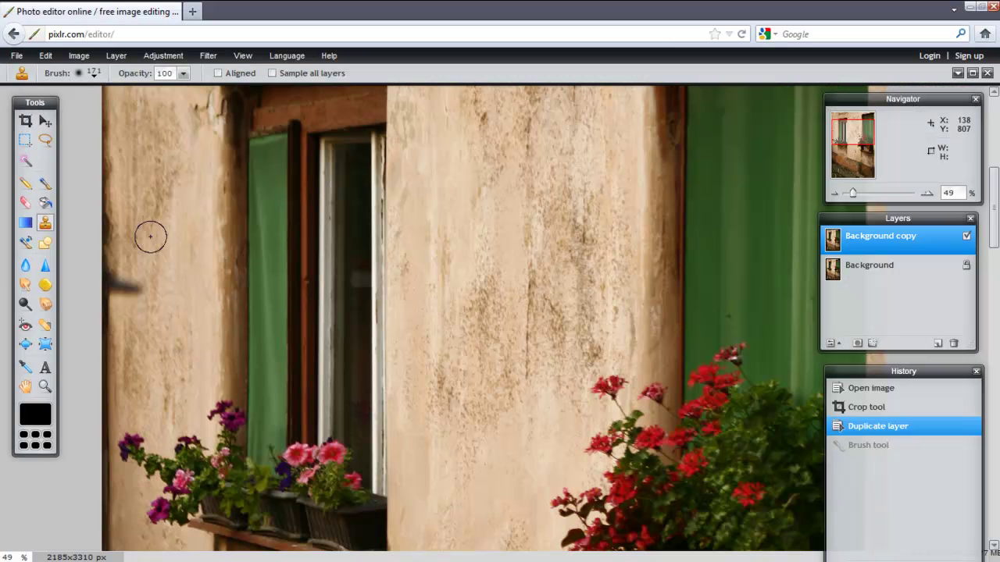
Step: Set clean wall as the clone source and stamp over the dark smudges on the wall's left edge
click(149, 236)
ctrl+click(150, 184)
drag(128, 279, 101, 264)
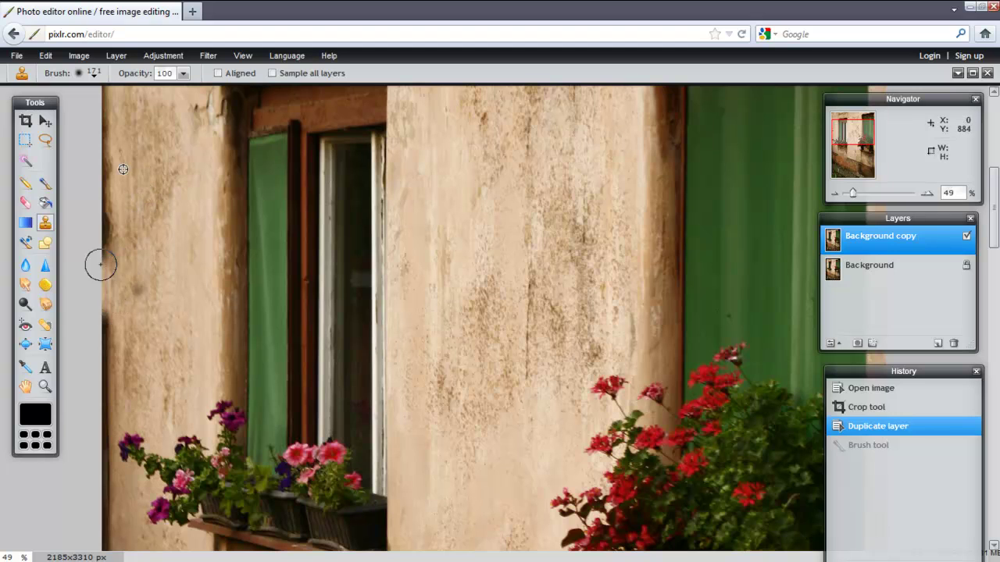
drag(85, 199, 106, 128)
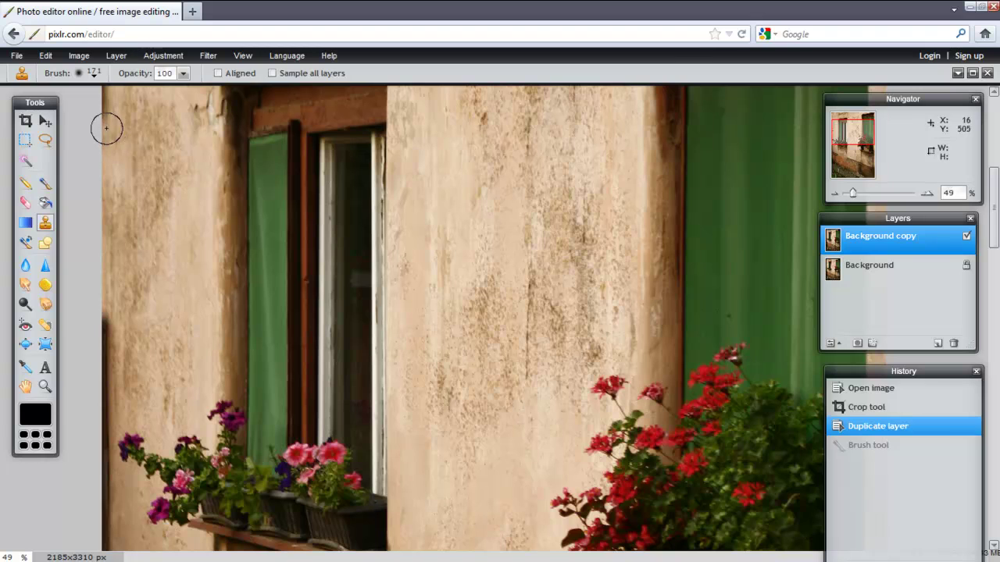
drag(158, 156, 151, 224)
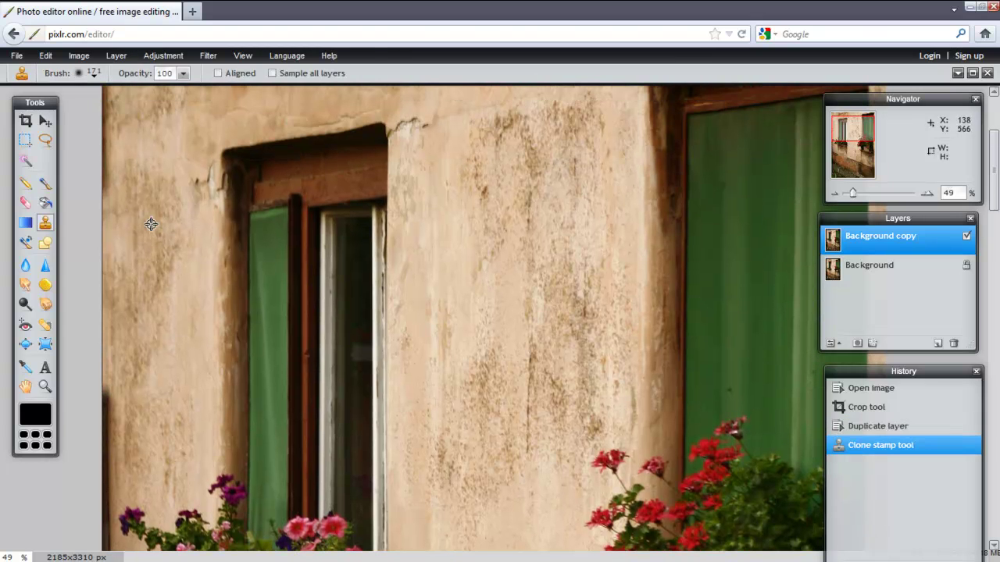
mouse_move(100, 196)
mouse_down()
mouse_move(98, 105)
mouse_move(100, 168)
mouse_move(97, 119)
mouse_up()
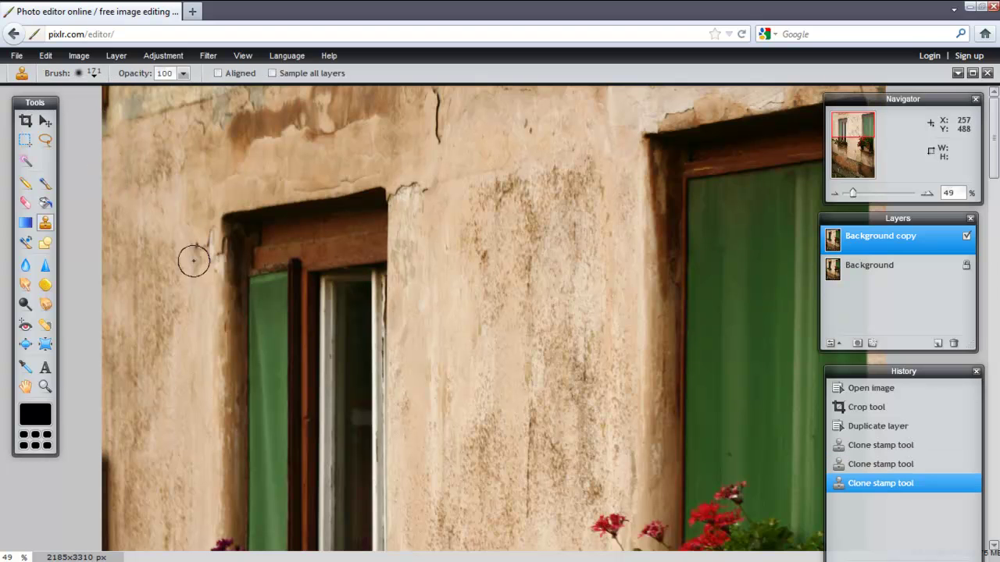
drag(170, 351, 169, 187)
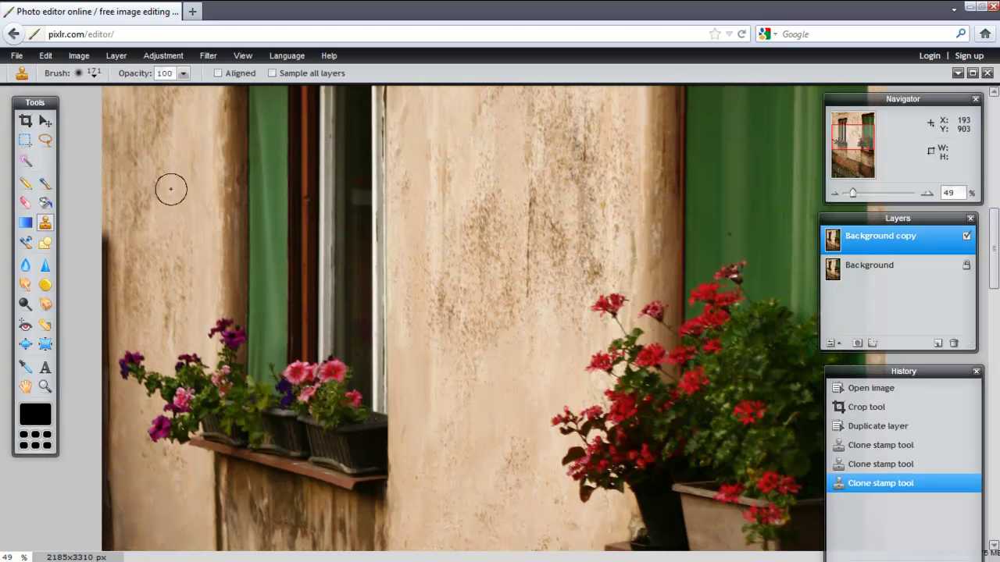
click(86, 308)
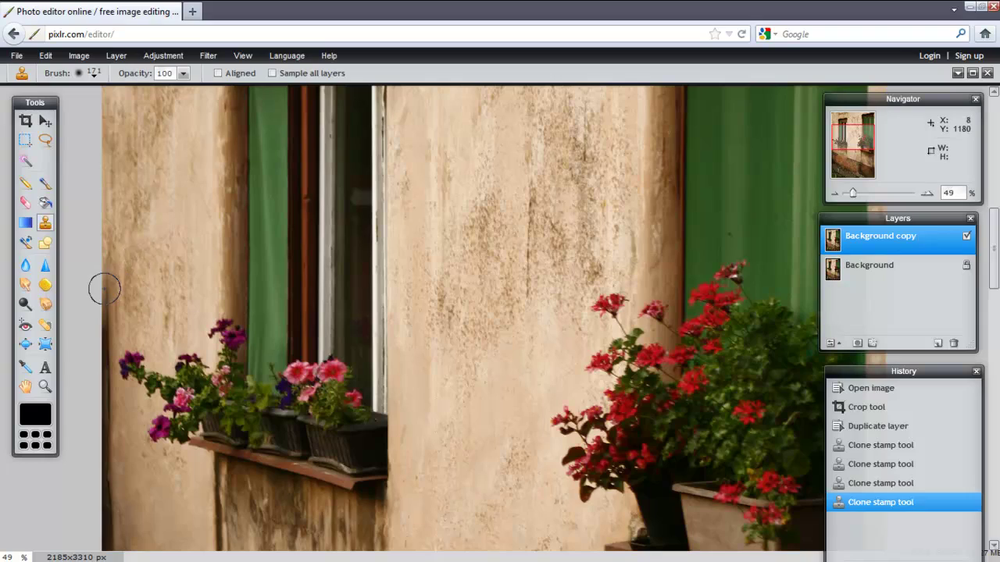
Step: Undo the last clone stroke, then hide and show the Background copy layer to compare it
click(45, 55)
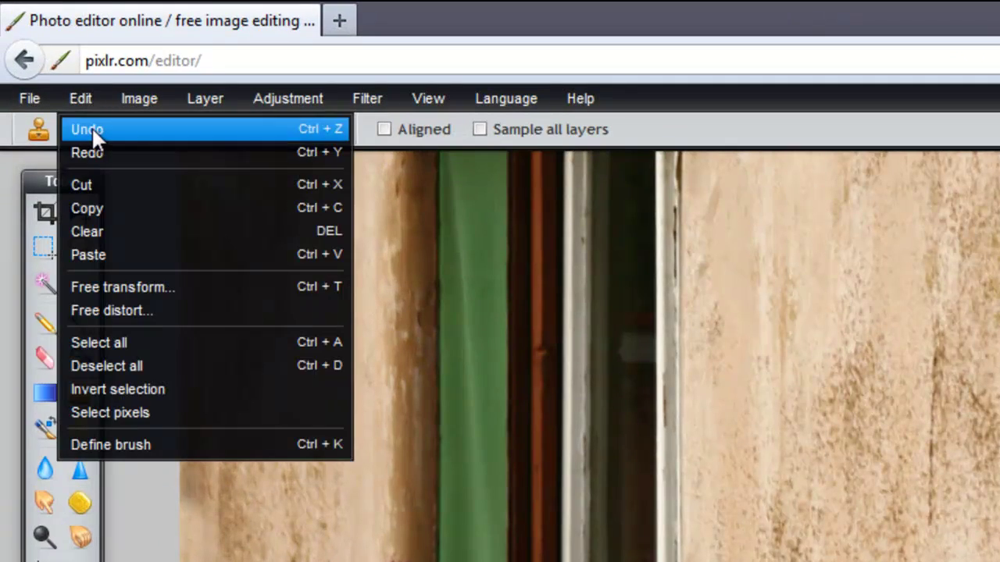
click(91, 129)
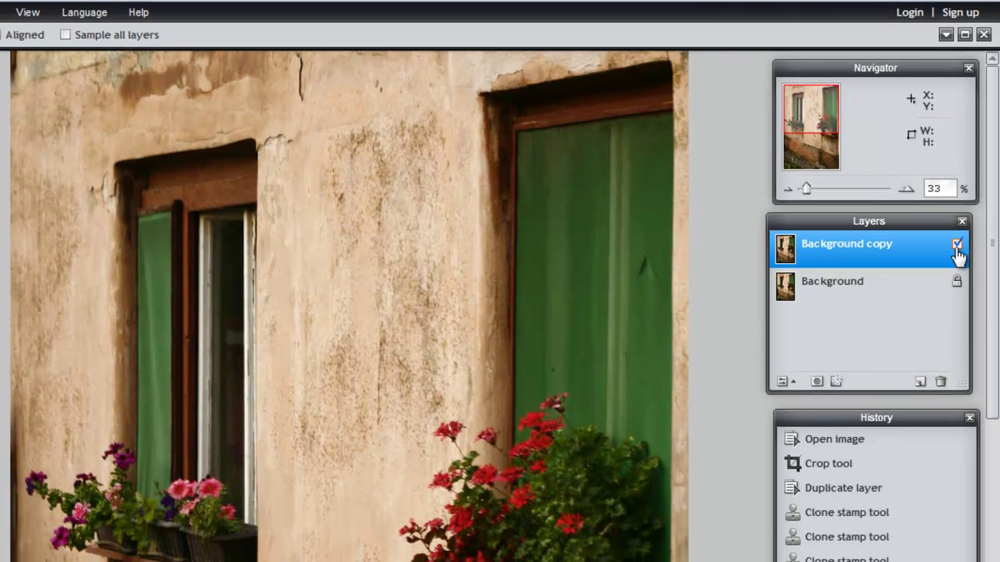
click(956, 247)
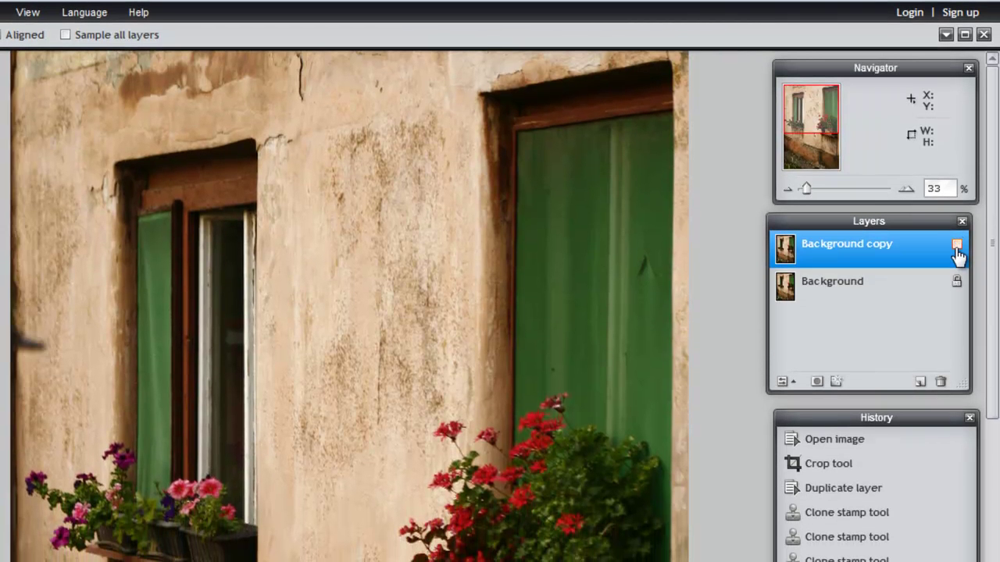
click(956, 247)
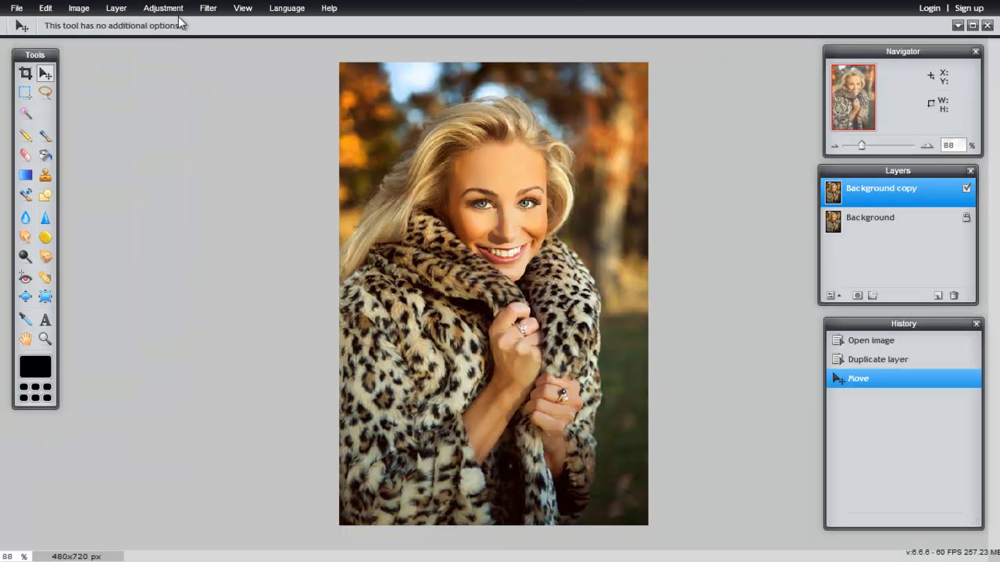
Step: Apply a slight Brightness & Contrast tweak to the portrait copy layer
click(163, 10)
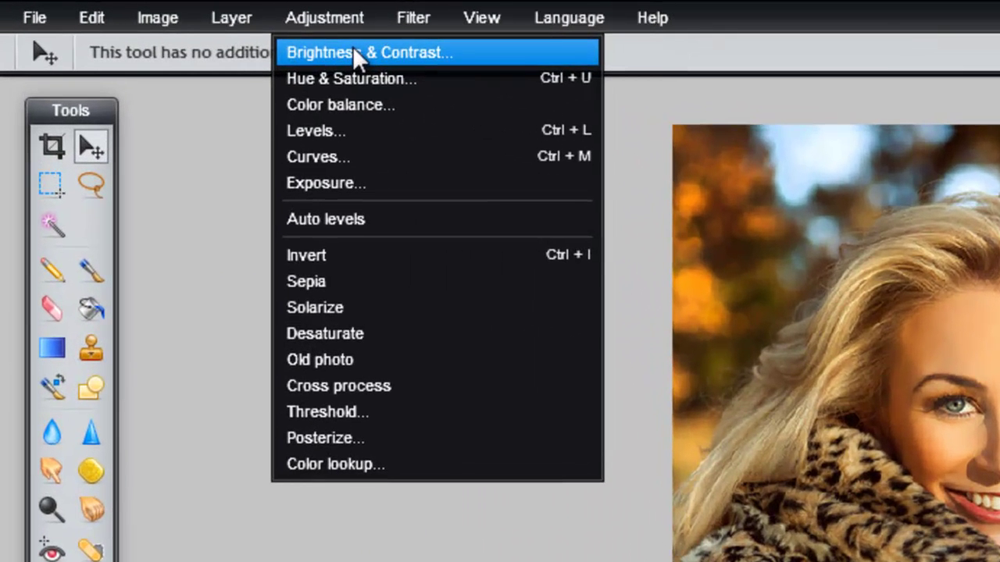
click(404, 56)
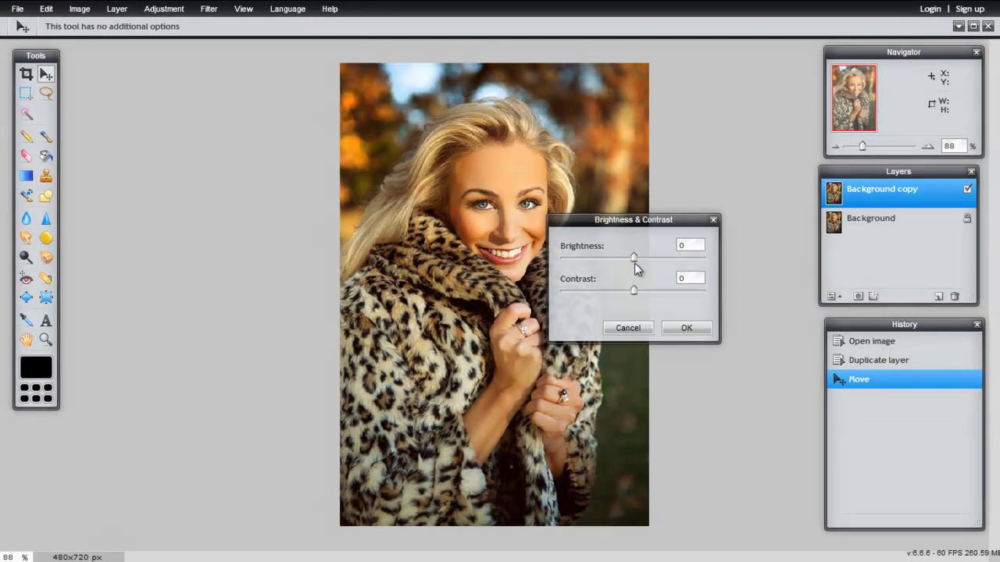
mouse_move(634, 260)
mouse_down()
mouse_move(638, 286)
mouse_move(631, 259)
mouse_up()
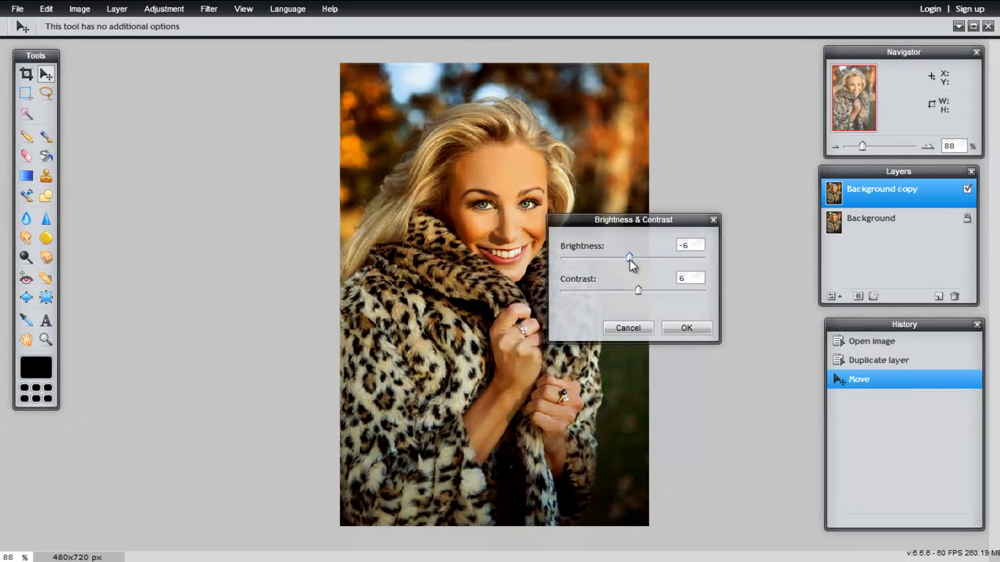
click(686, 327)
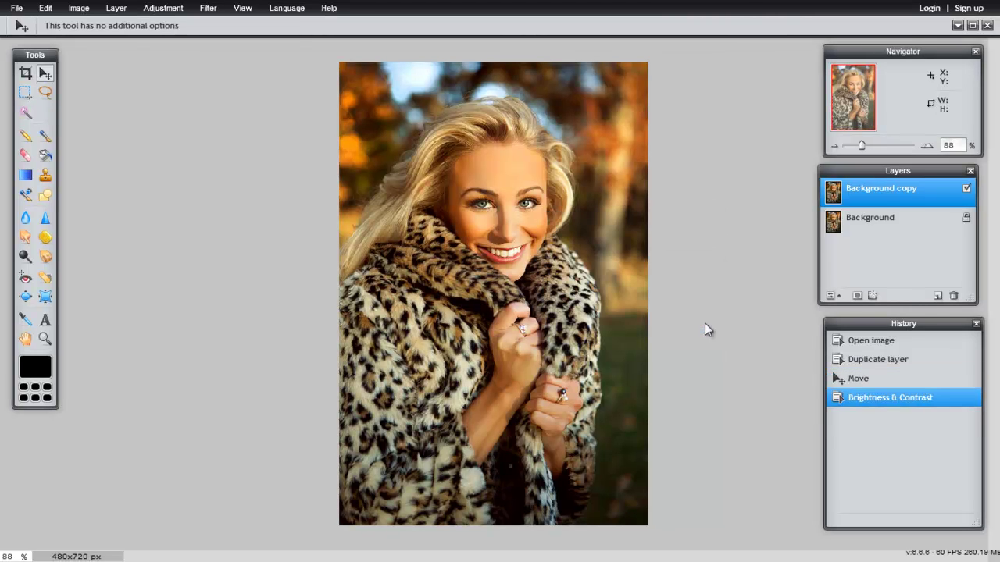
Step: Lower the portrait's saturation by 19 with Hue & Saturation
click(163, 9)
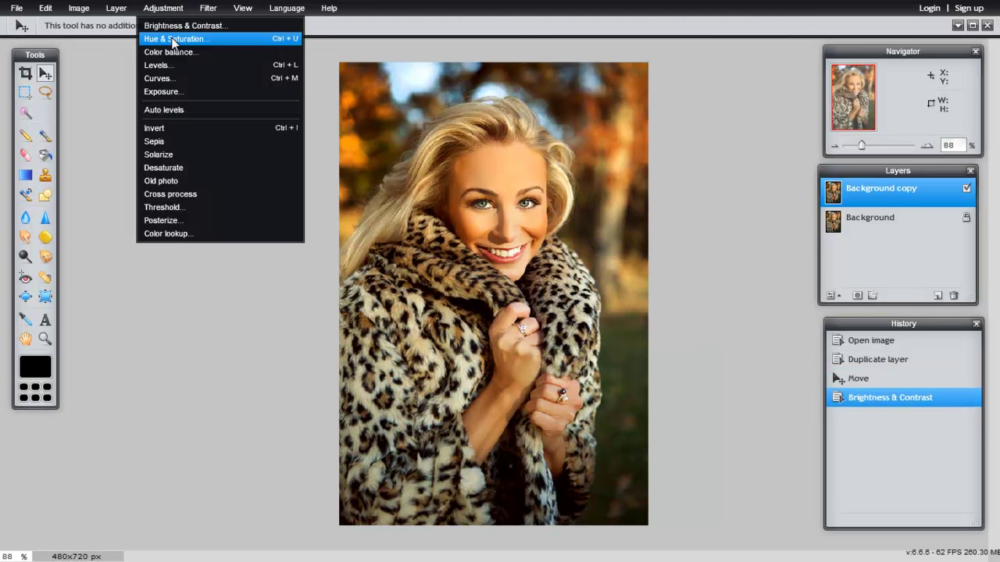
click(172, 39)
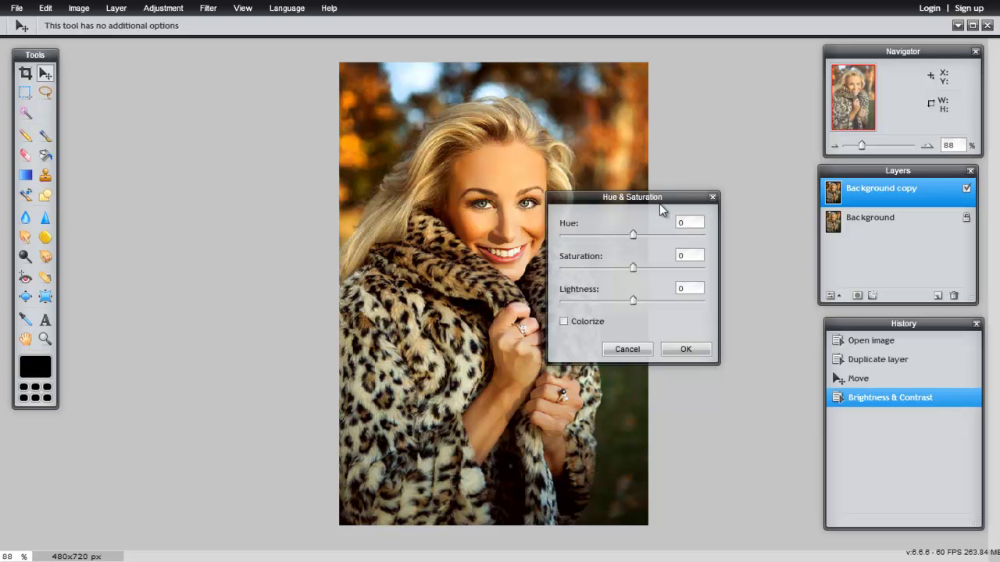
drag(659, 204, 716, 197)
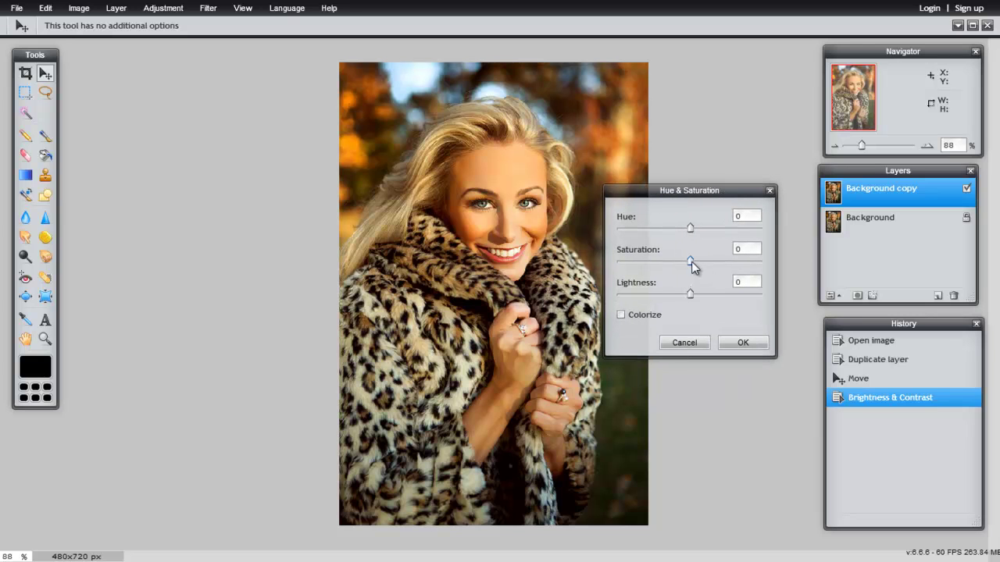
drag(675, 265, 676, 267)
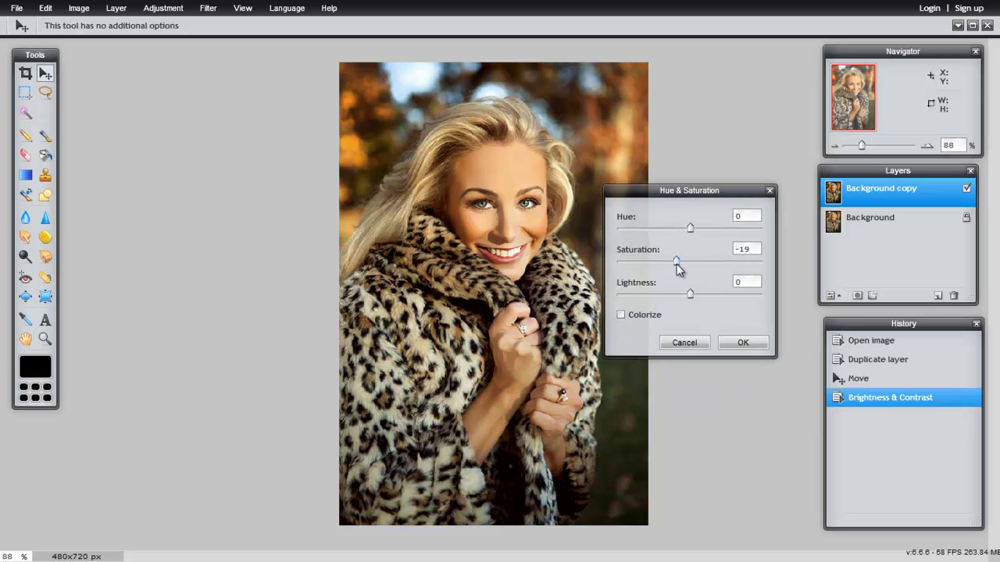
click(737, 349)
click(164, 10)
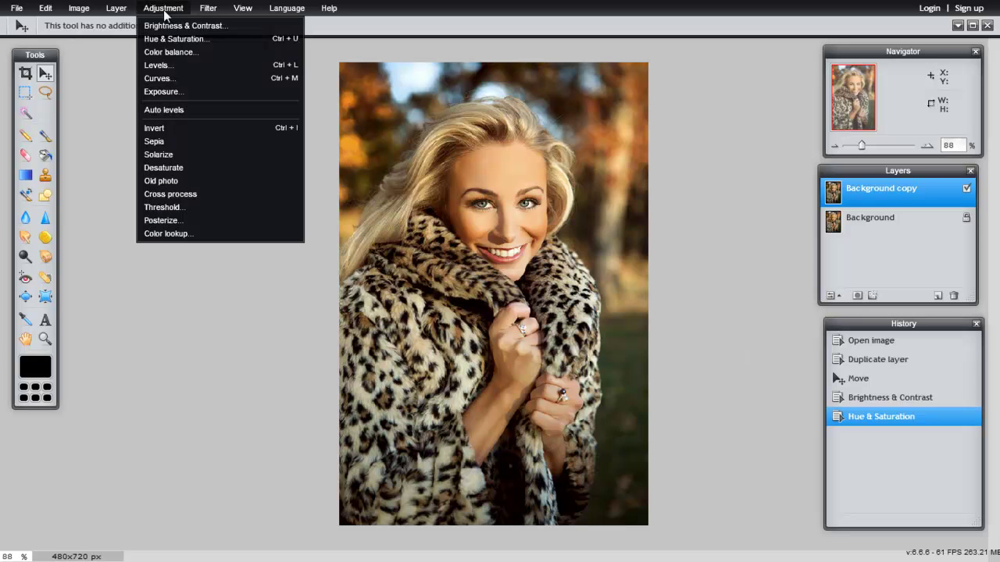
Step: Warm the portrait with a Red-channel curve, then apply the Cross process effect
click(185, 78)
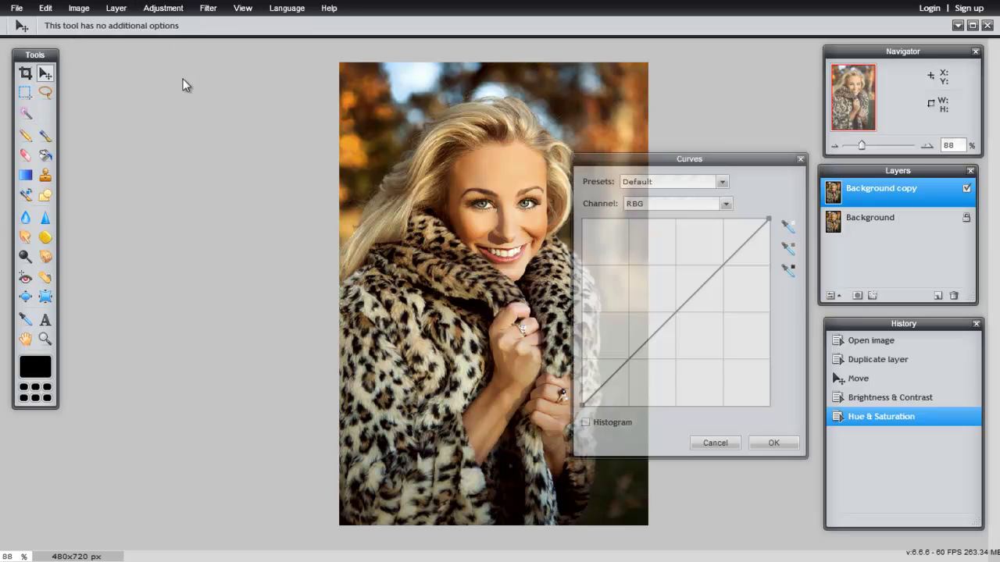
click(712, 204)
click(696, 227)
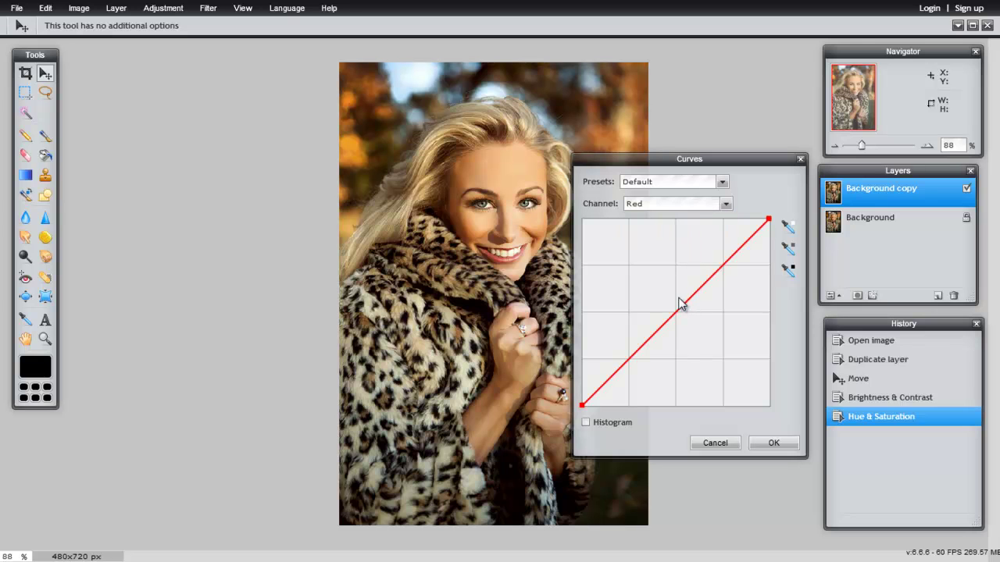
drag(687, 304, 680, 303)
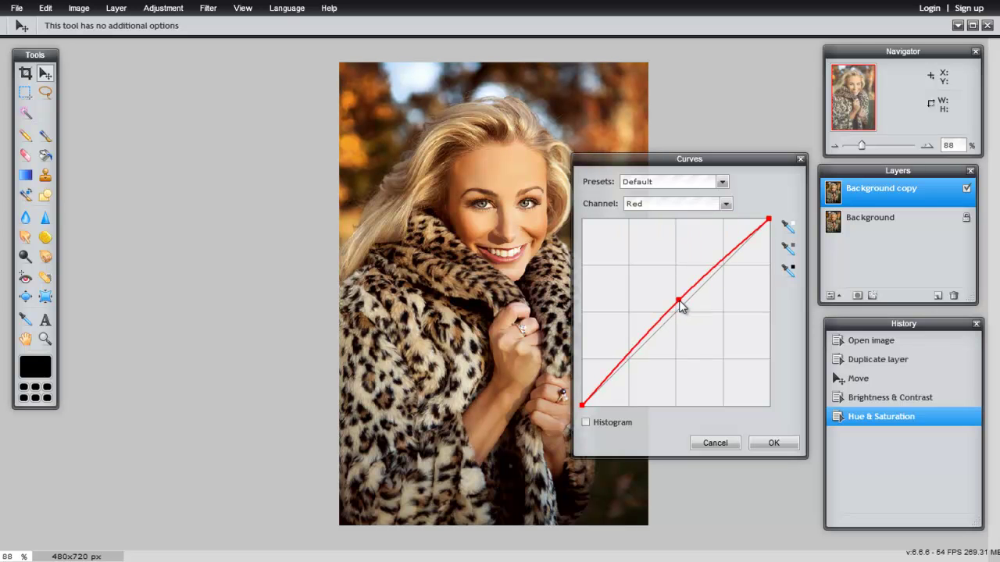
drag(623, 362, 622, 369)
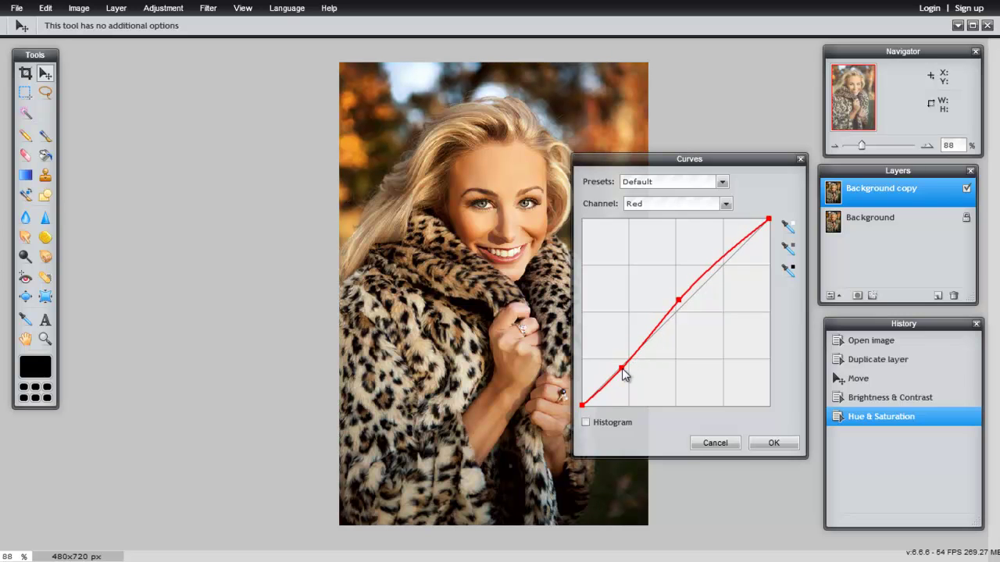
click(772, 444)
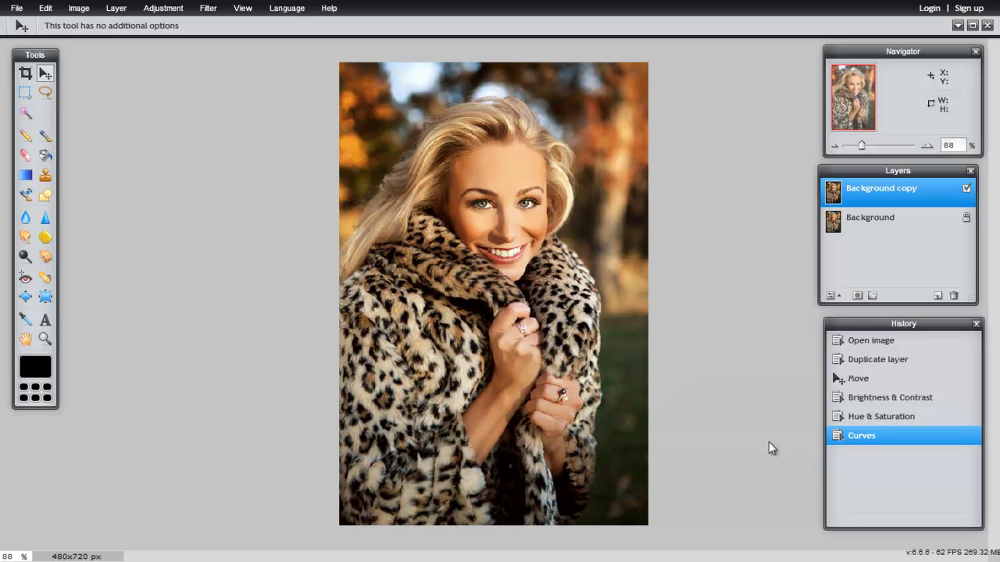
click(163, 8)
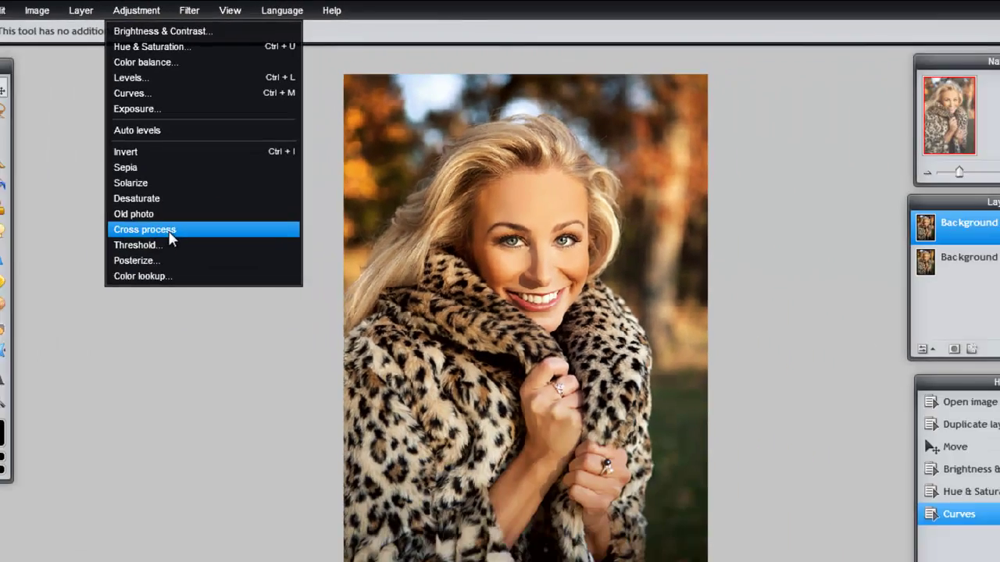
click(190, 196)
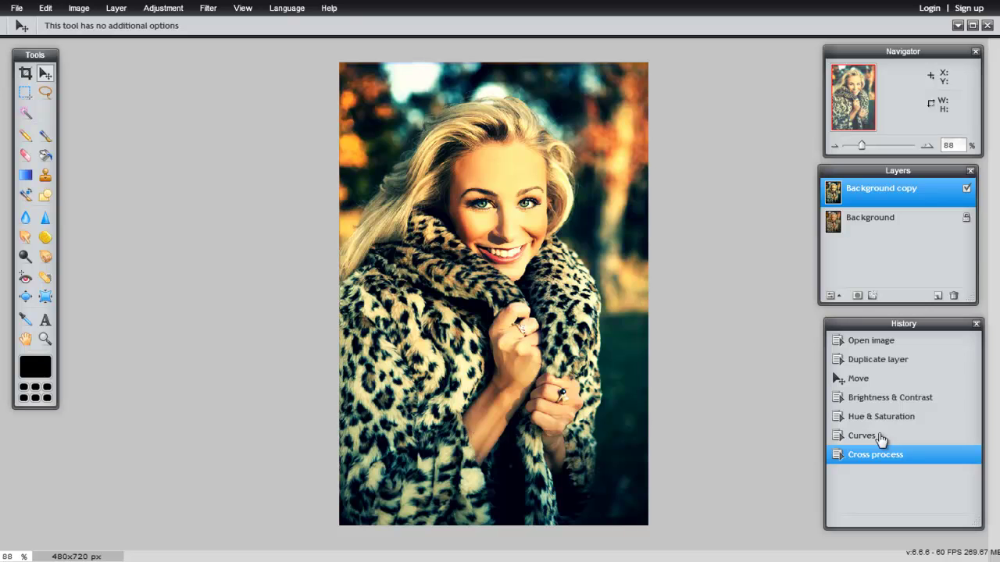
Step: Step back through History and undo to the Duplicate layer state
click(880, 437)
click(886, 418)
click(889, 396)
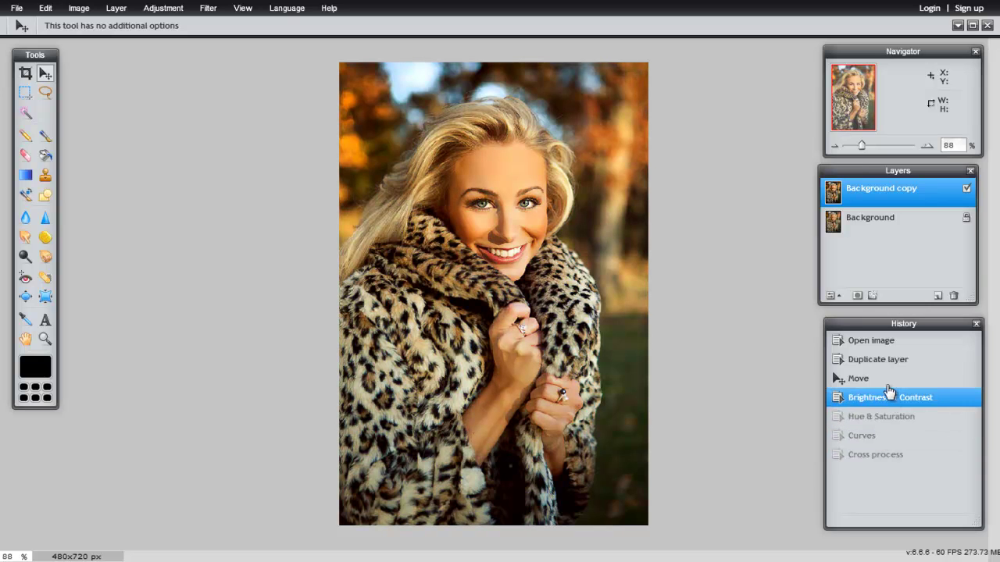
click(888, 379)
key(ctrl+z)
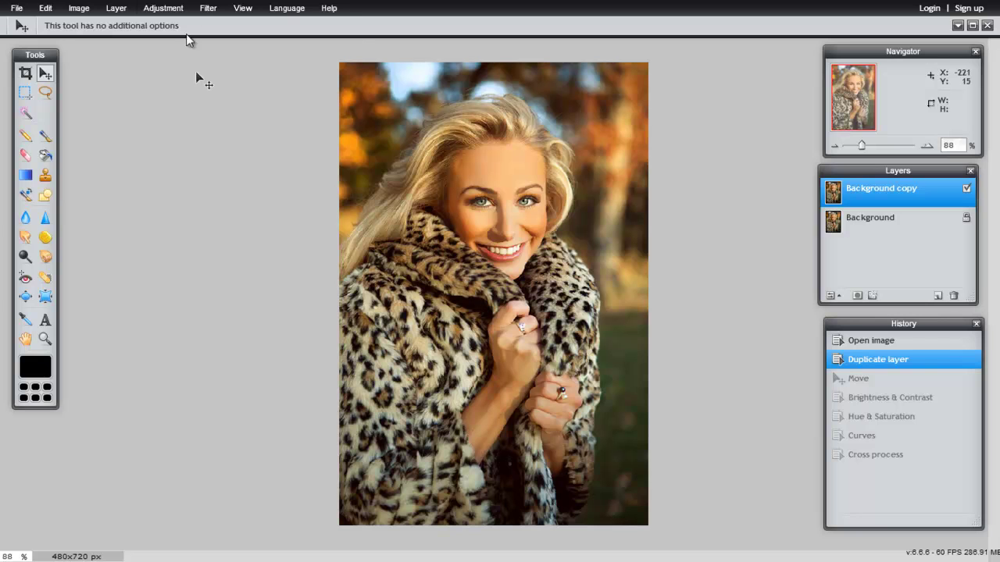
Step: Apply the Vignette filter to the portrait copy at size 58
click(209, 8)
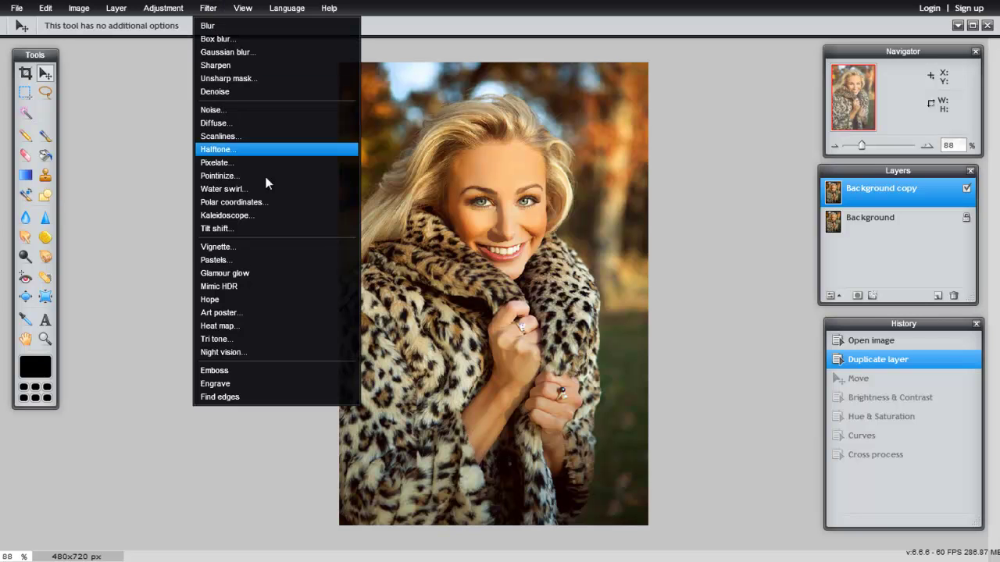
click(263, 246)
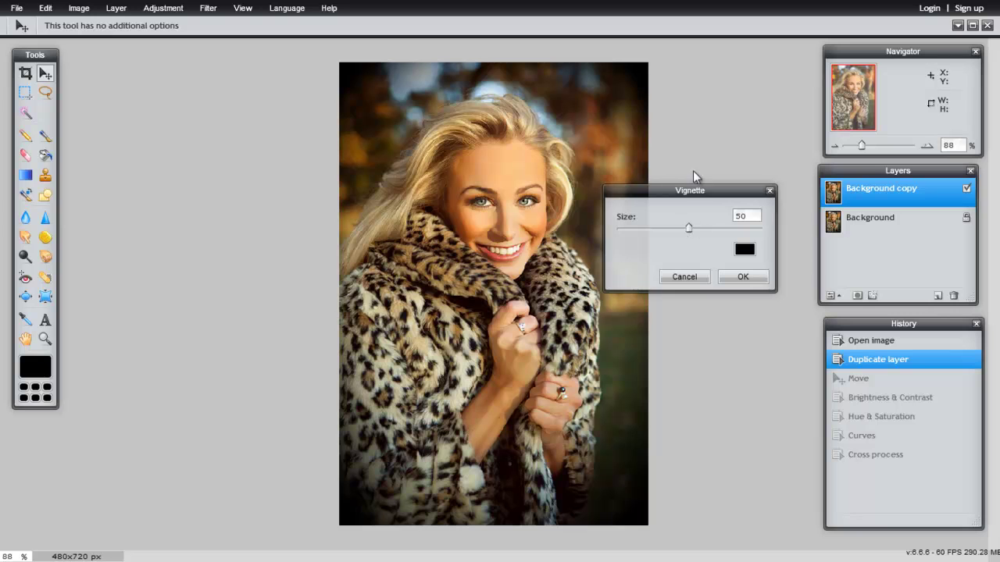
drag(697, 194, 737, 201)
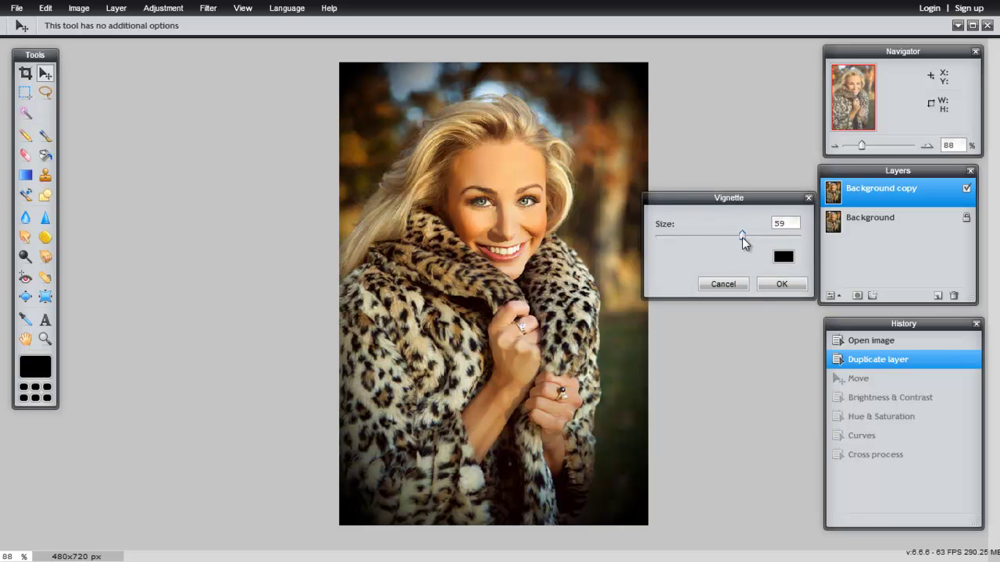
mouse_move(742, 238)
mouse_down()
mouse_move(757, 233)
mouse_move(692, 233)
mouse_up()
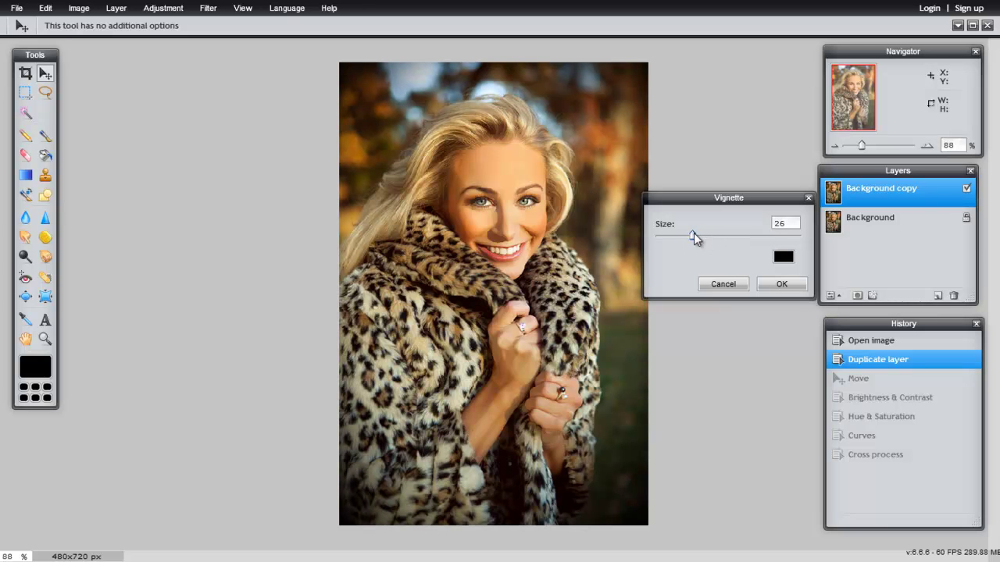
drag(743, 239, 742, 236)
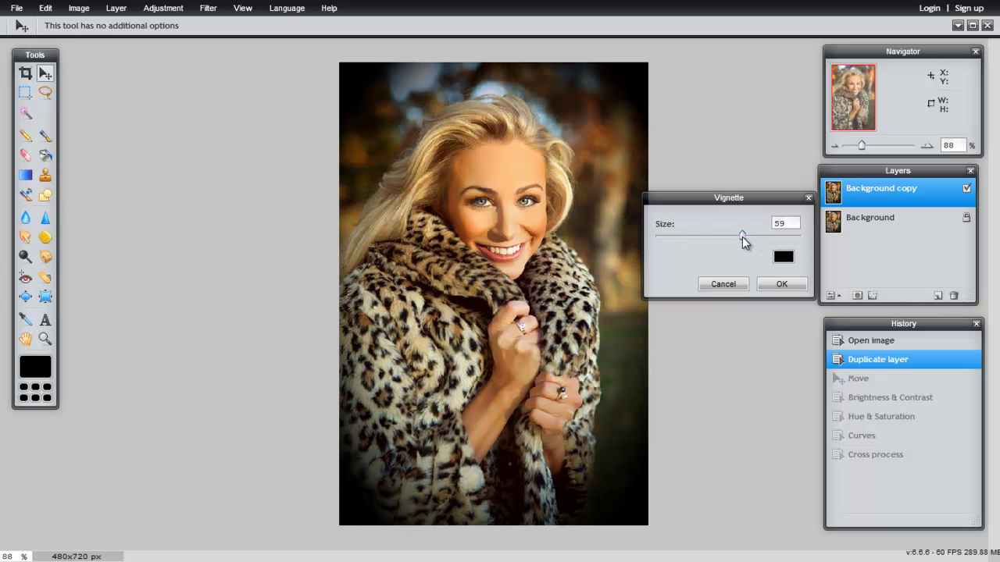
click(794, 288)
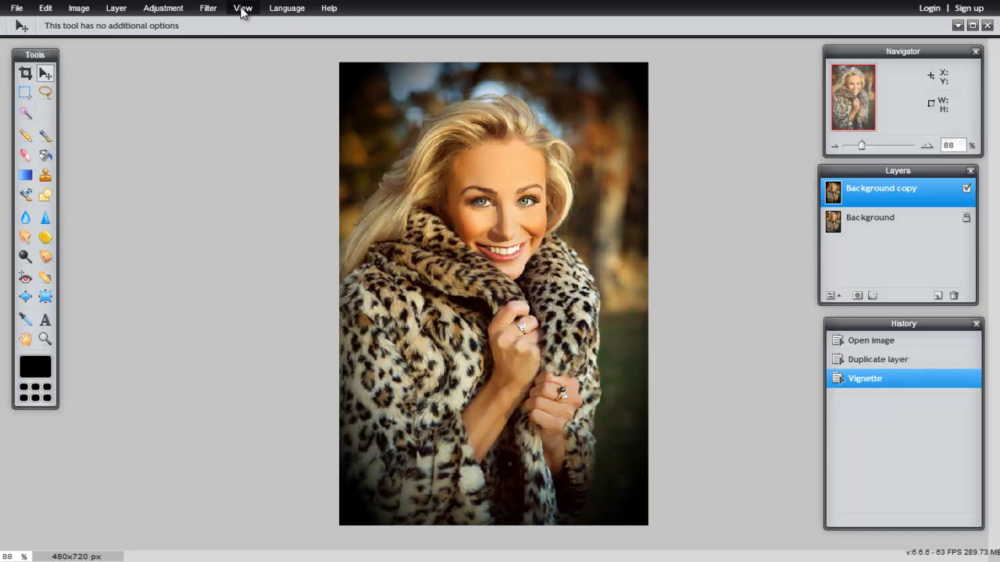
Step: Apply Glamour glow to the copy layer, keep Normal mode, and set opacity to 59%
click(212, 10)
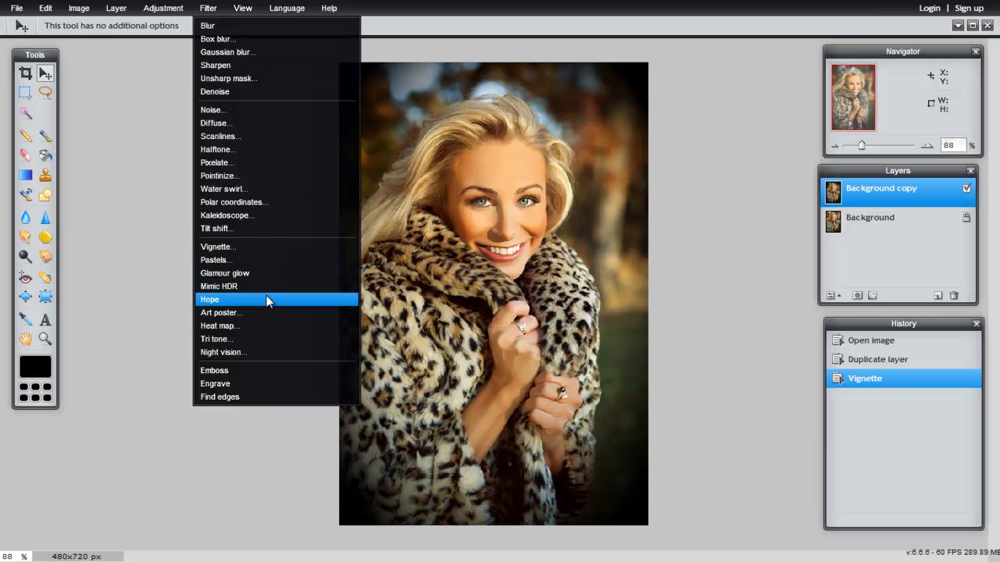
click(264, 274)
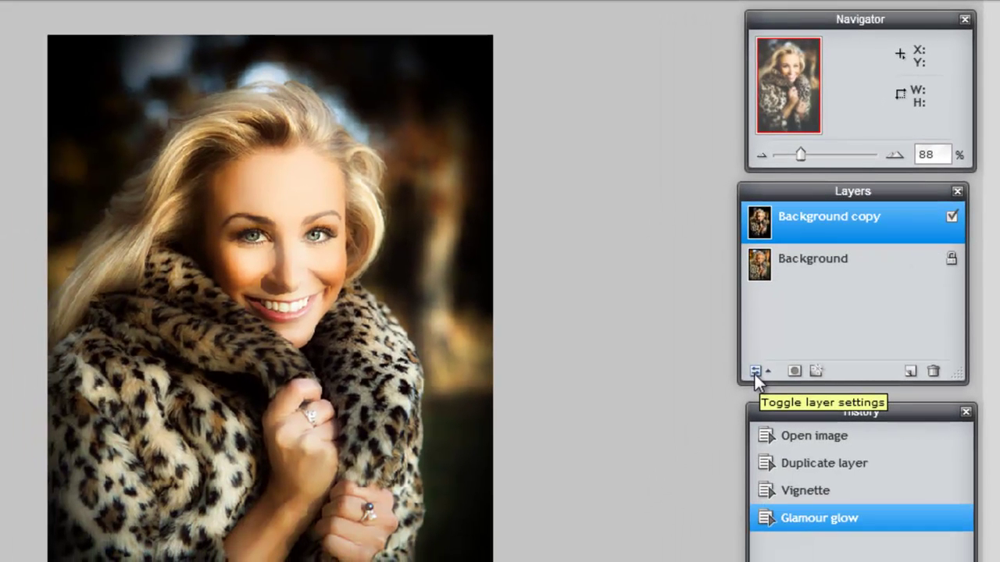
click(754, 374)
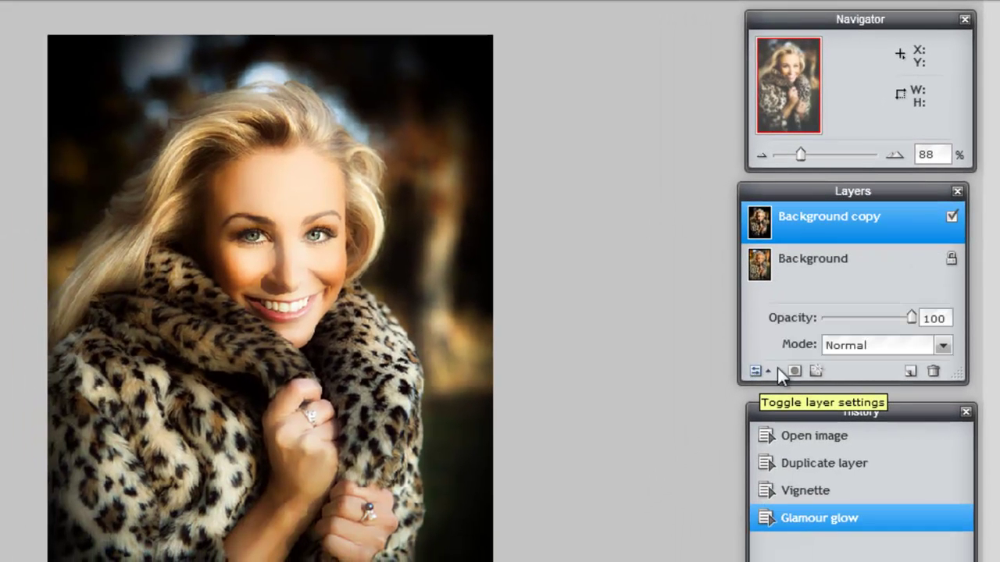
click(875, 344)
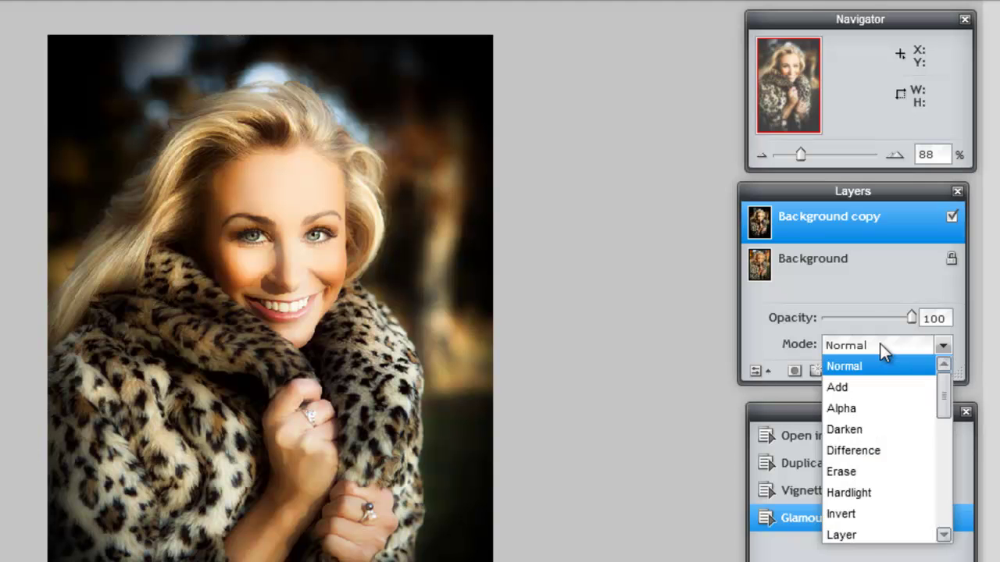
click(880, 344)
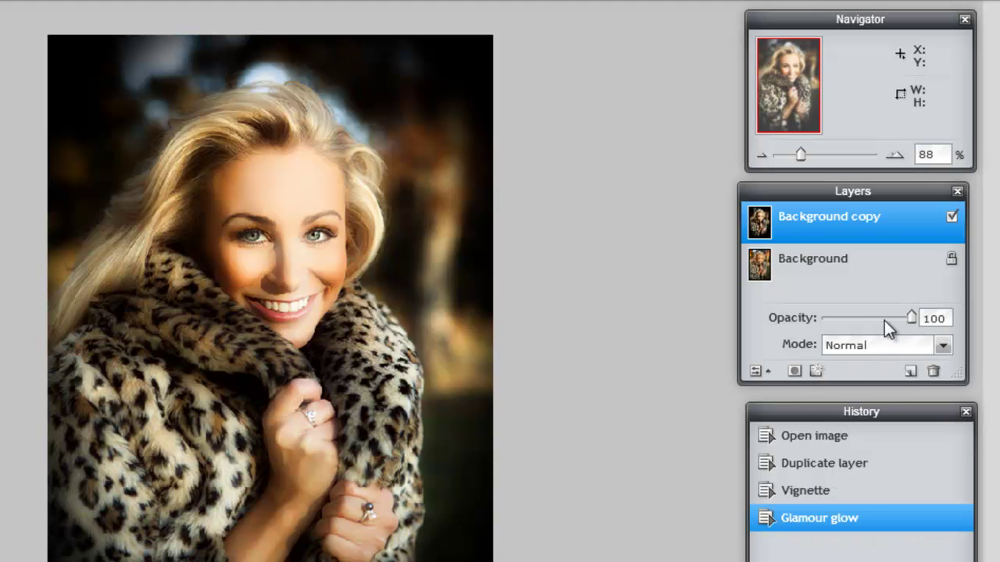
drag(913, 318, 876, 327)
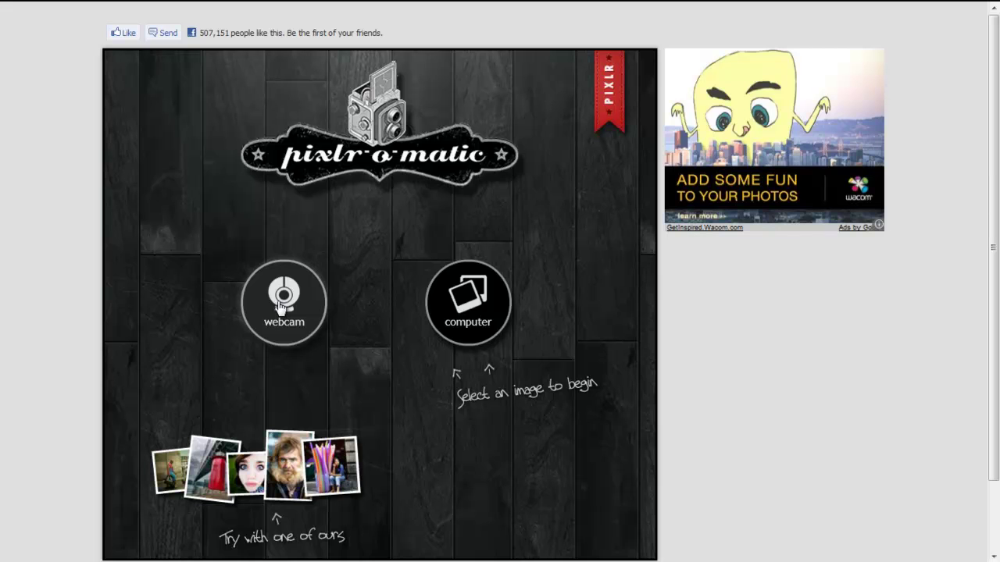
Step: Upload the Brooke portrait from the computer's Pixlr folder into Pixlr-o-matic
click(486, 310)
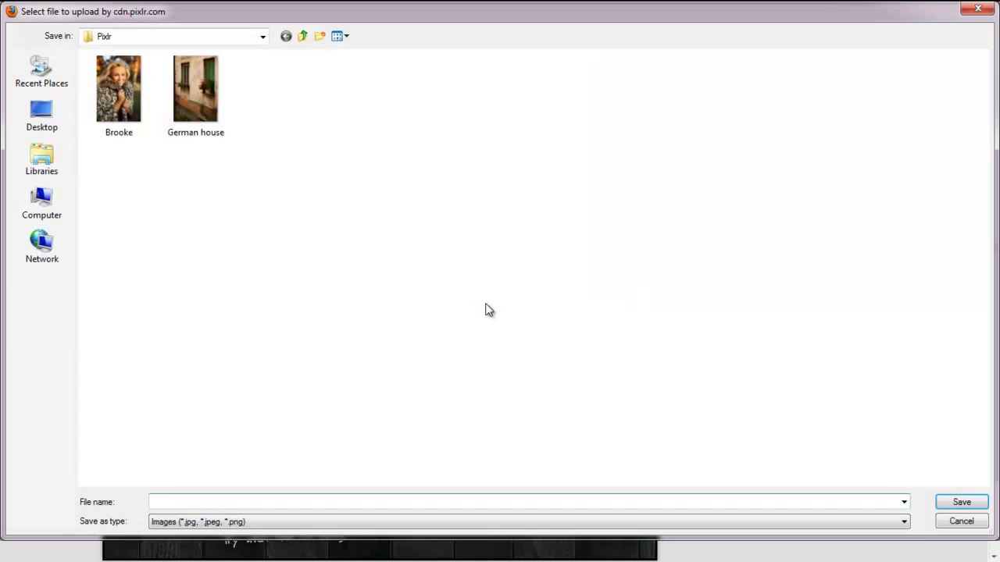
click(145, 109)
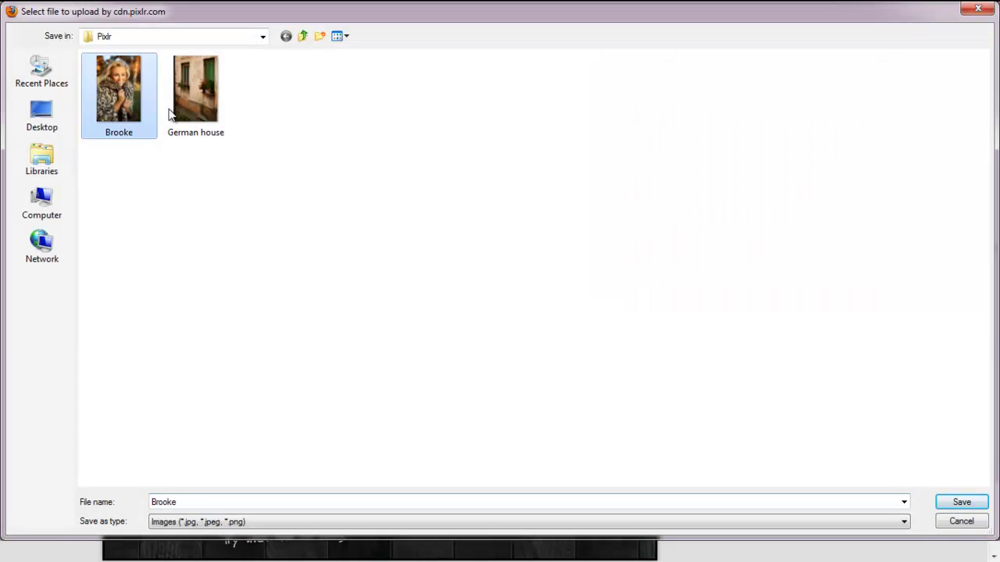
click(963, 506)
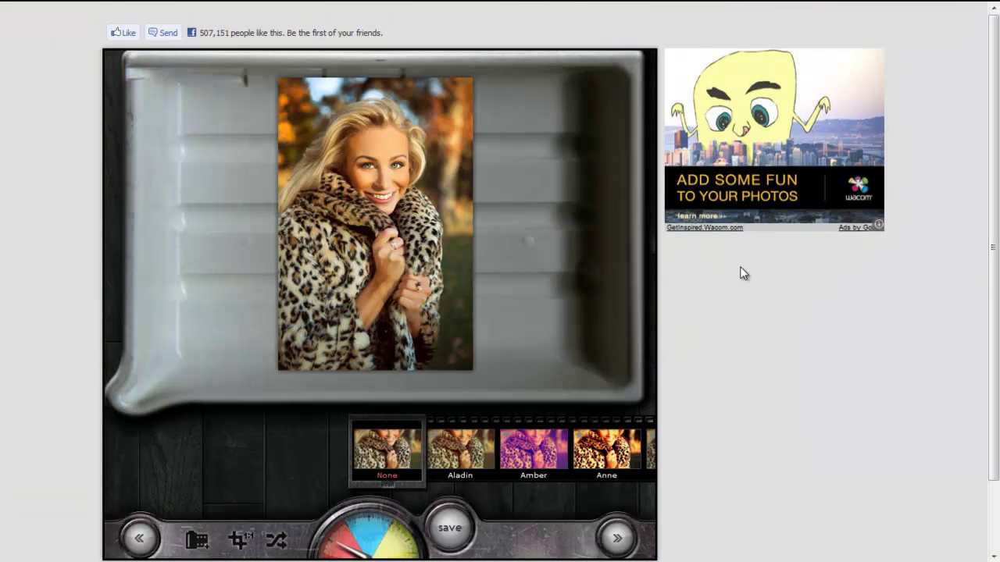
Step: Step through the filter filmstrip and apply the Hagrid retro effect
scroll(997, 297, down, 1)
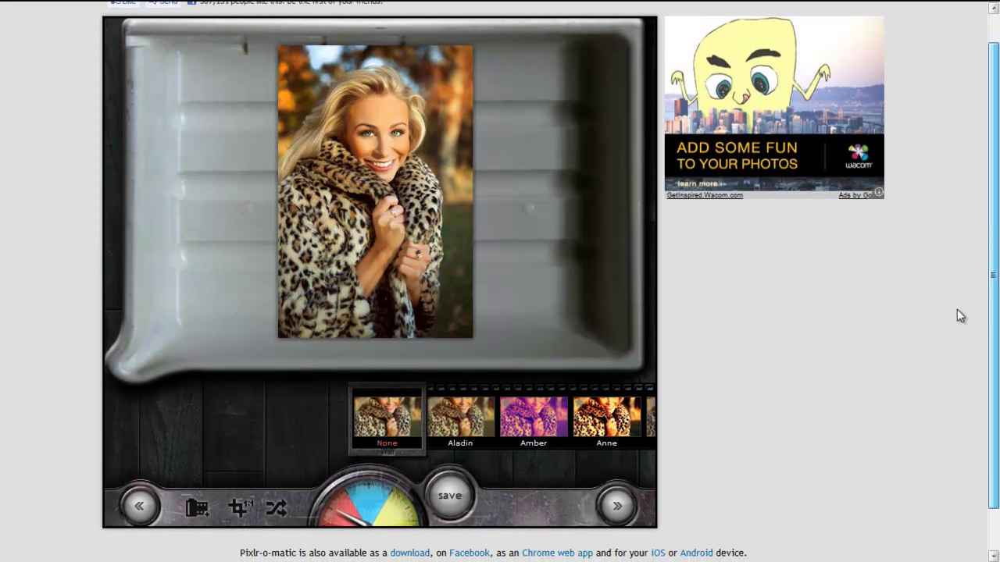
click(466, 420)
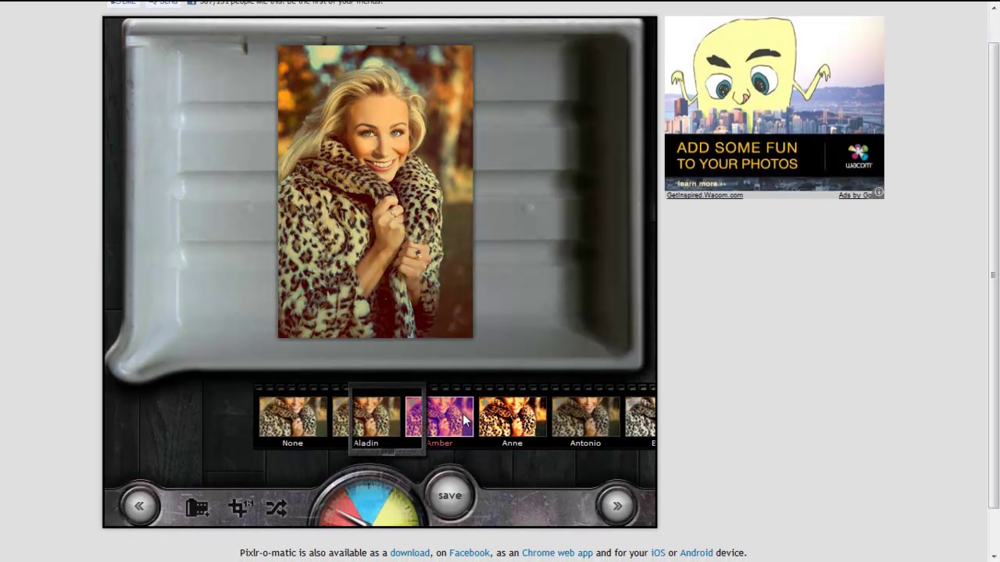
click(466, 422)
click(497, 426)
click(497, 425)
click(496, 426)
click(496, 426)
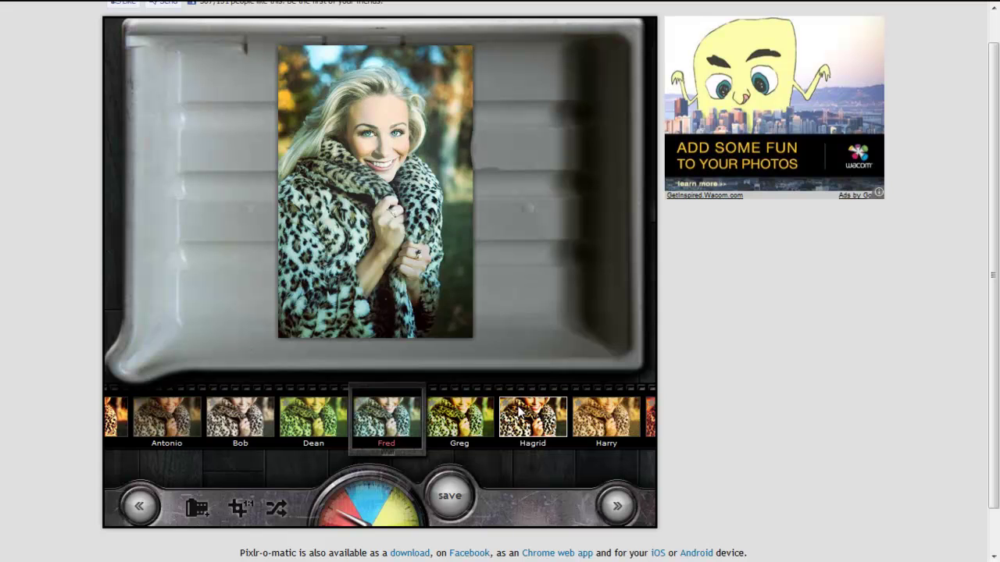
click(497, 425)
click(497, 426)
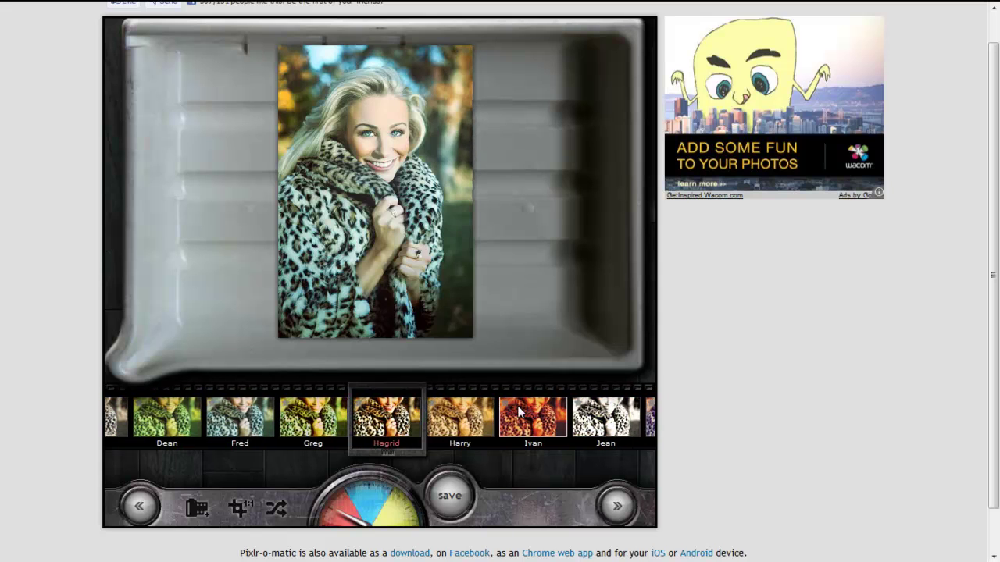
Step: Browse the Effects packs, look inside the Subtle pack, and return to the photo
click(200, 508)
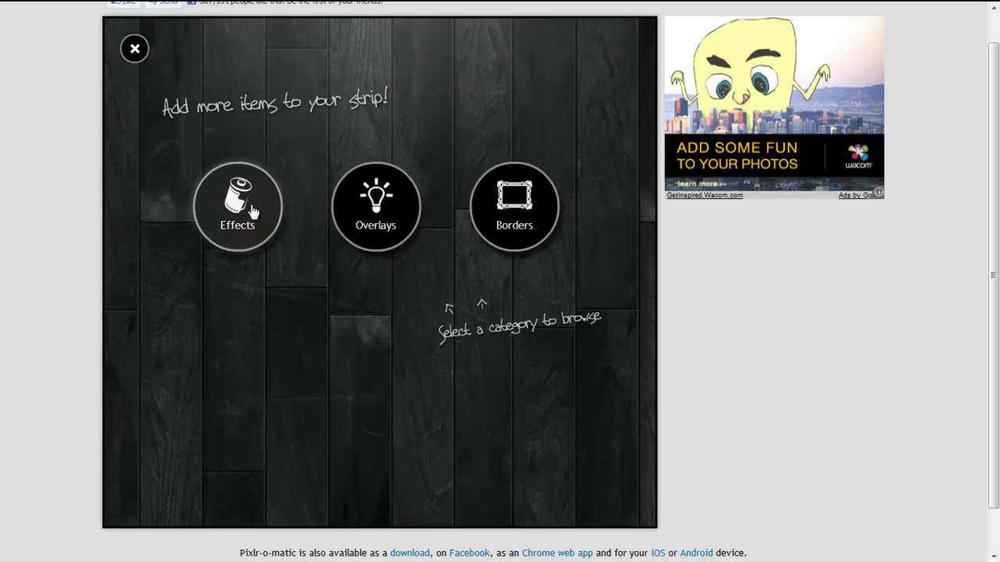
click(248, 210)
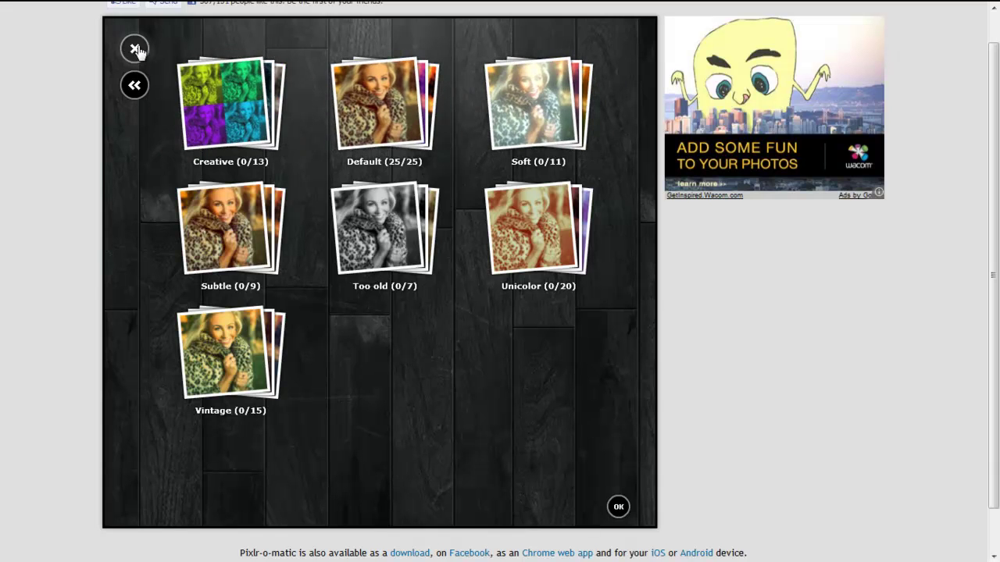
click(224, 243)
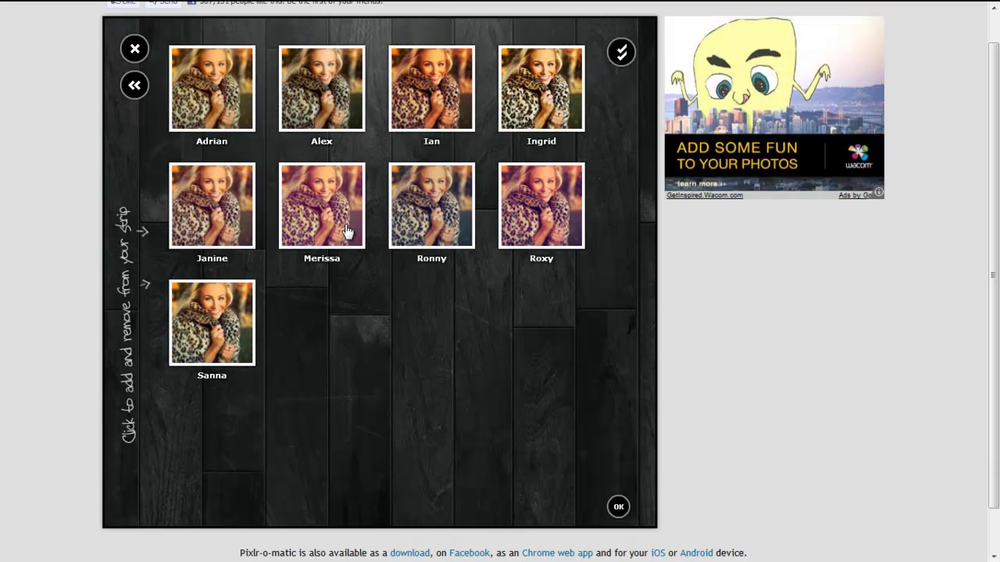
click(618, 506)
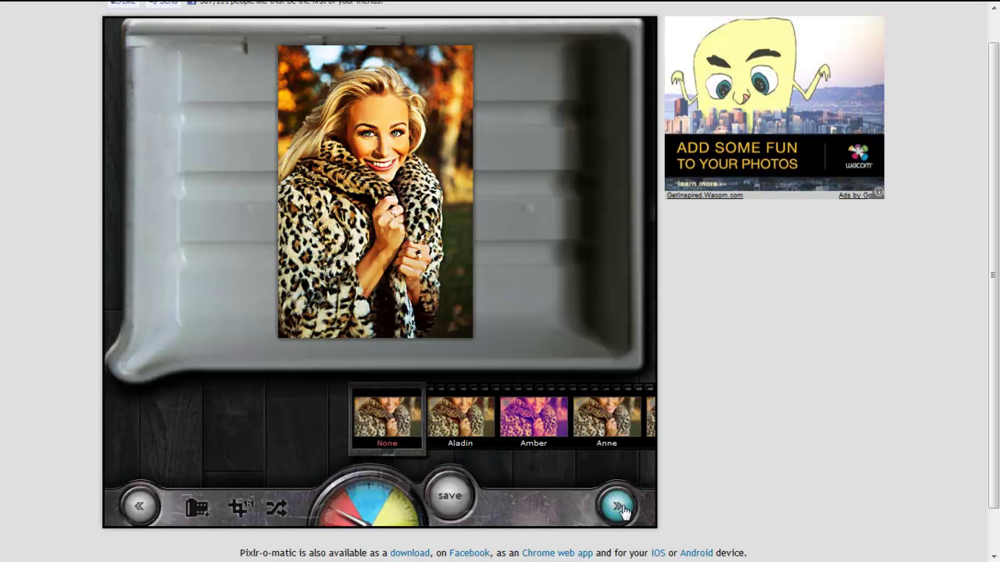
Step: Preview the Beep, Burn, Glitter and Gaze overlays, then settle on Foggy bokeh
click(370, 504)
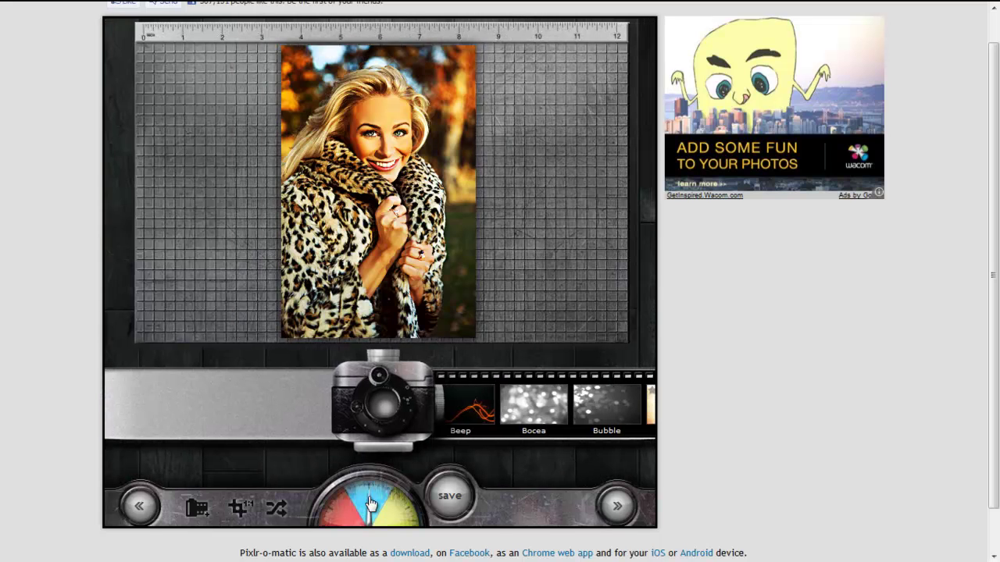
click(462, 414)
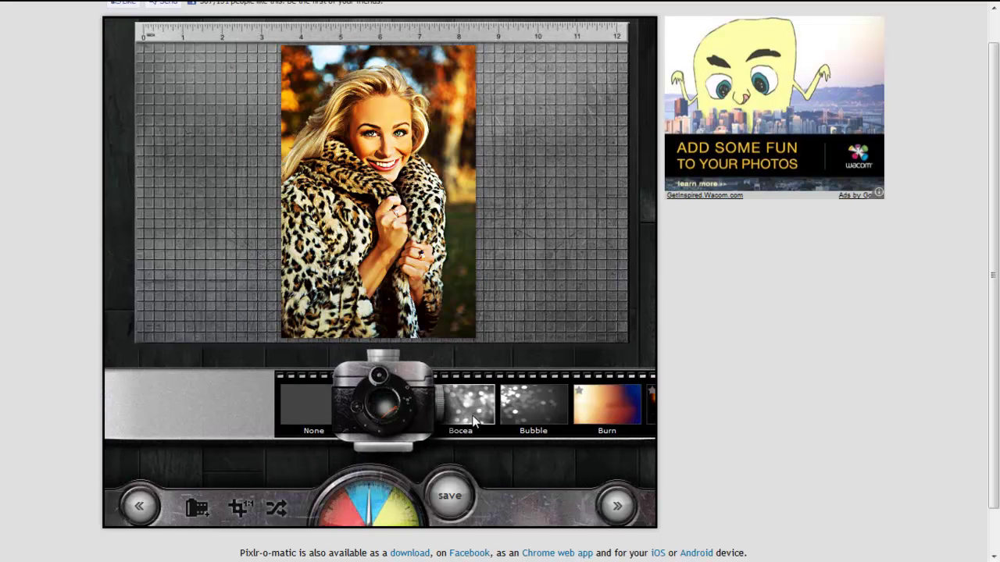
click(466, 412)
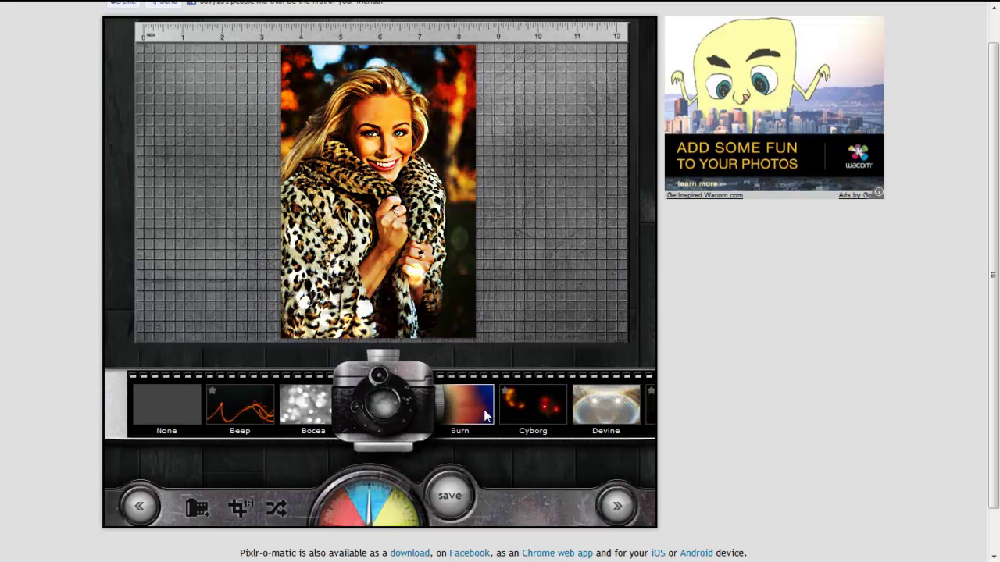
click(488, 412)
click(528, 411)
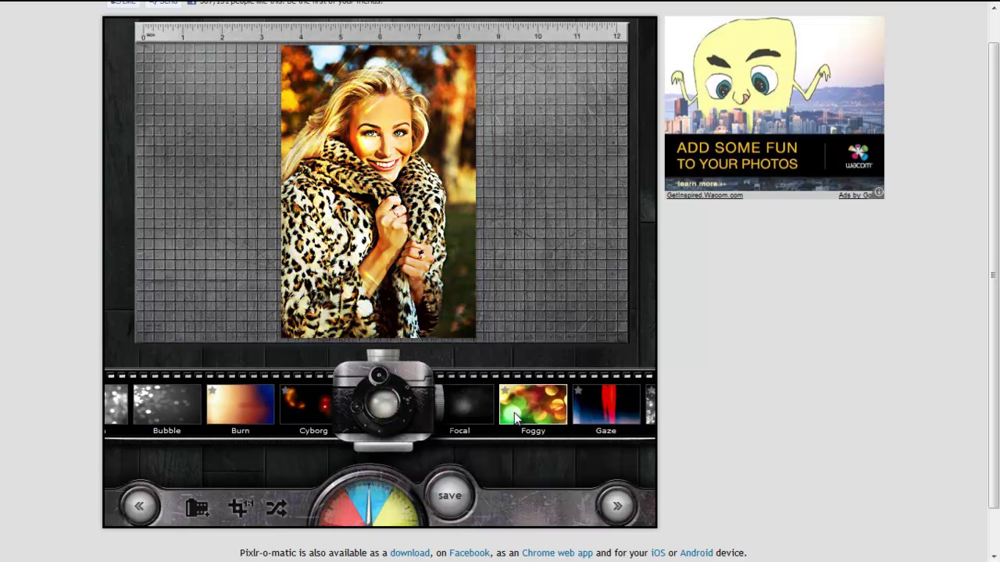
click(523, 413)
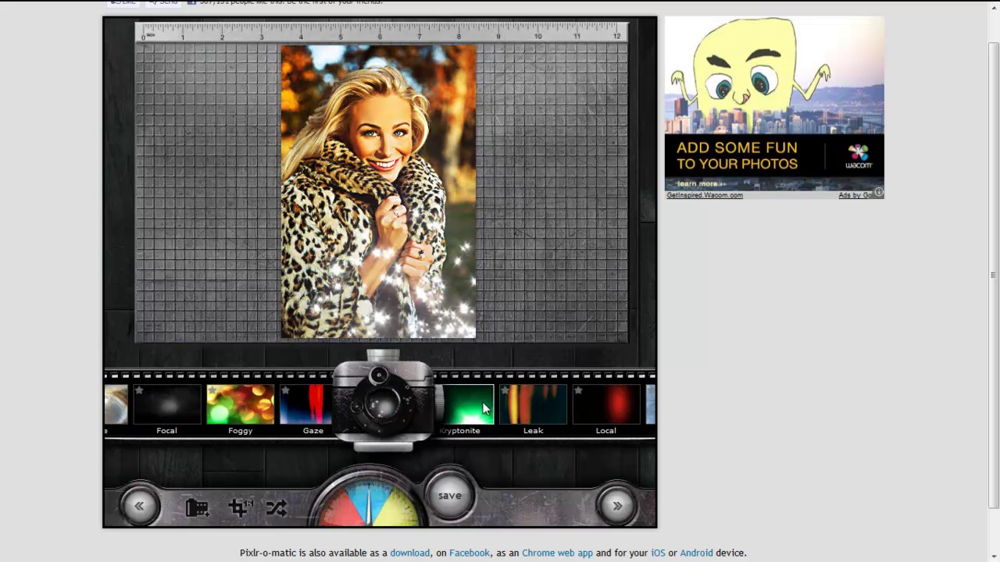
click(299, 406)
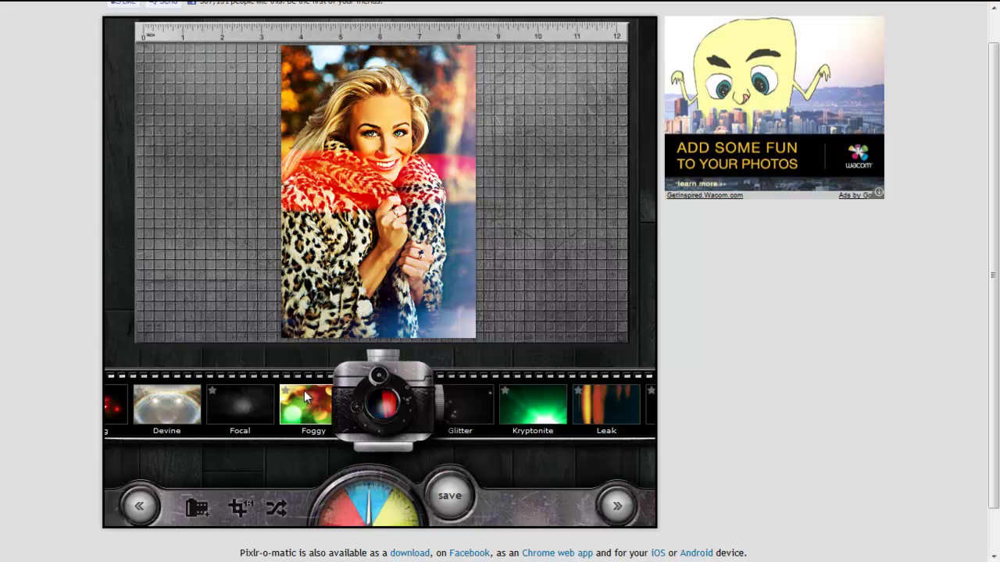
click(304, 396)
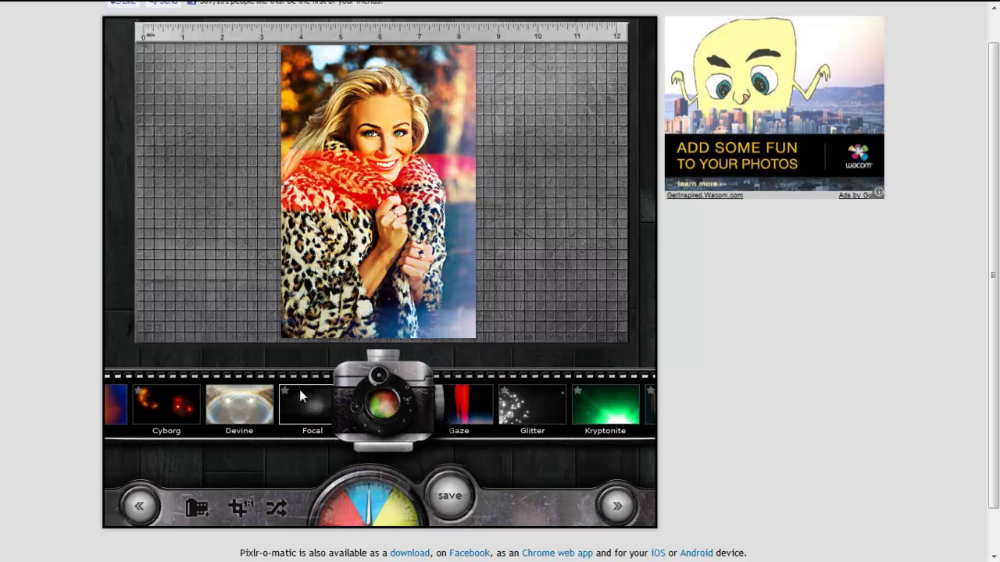
click(400, 515)
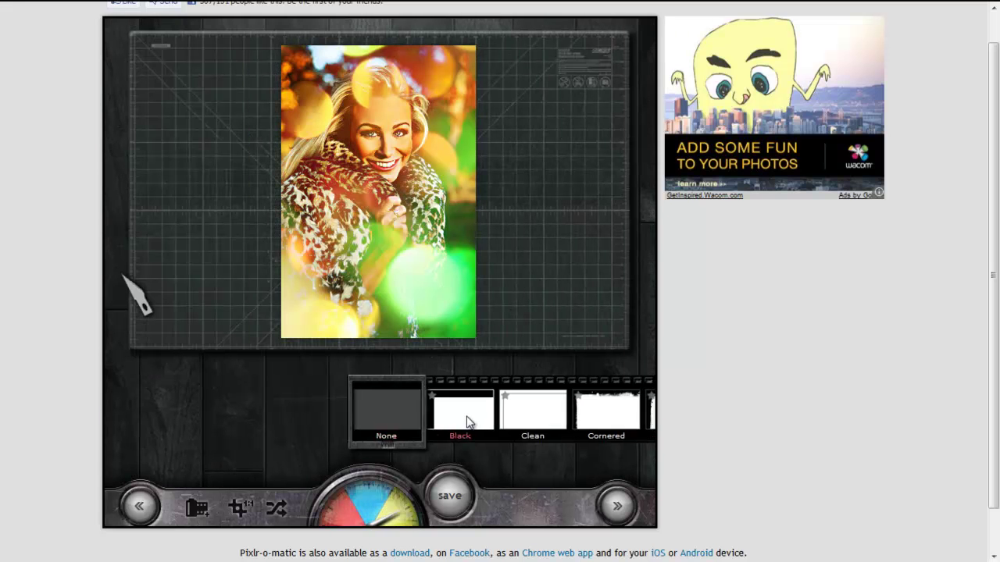
Step: Try the Clean and Cornered borders, apply Flowery, and bring up the save options
click(473, 421)
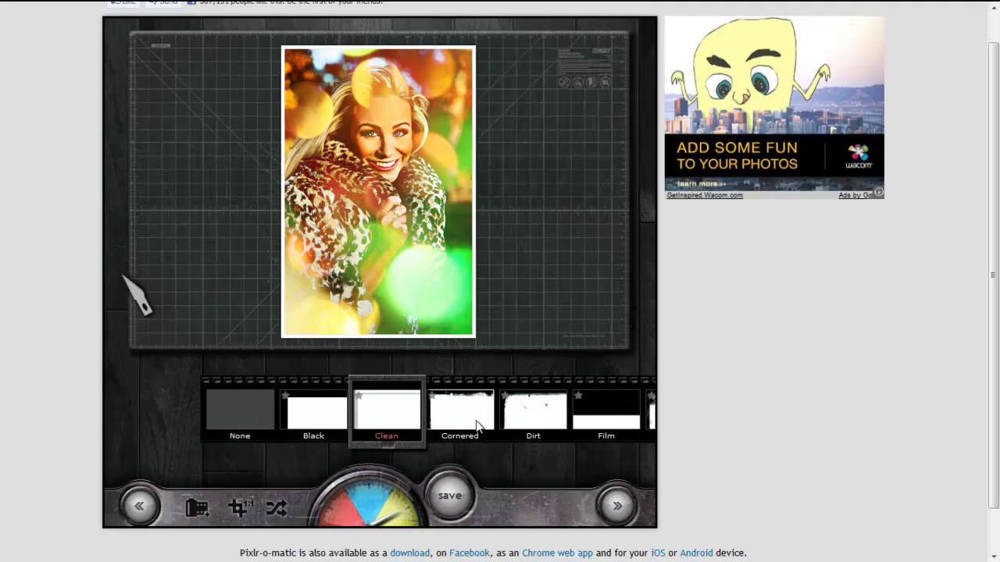
click(478, 425)
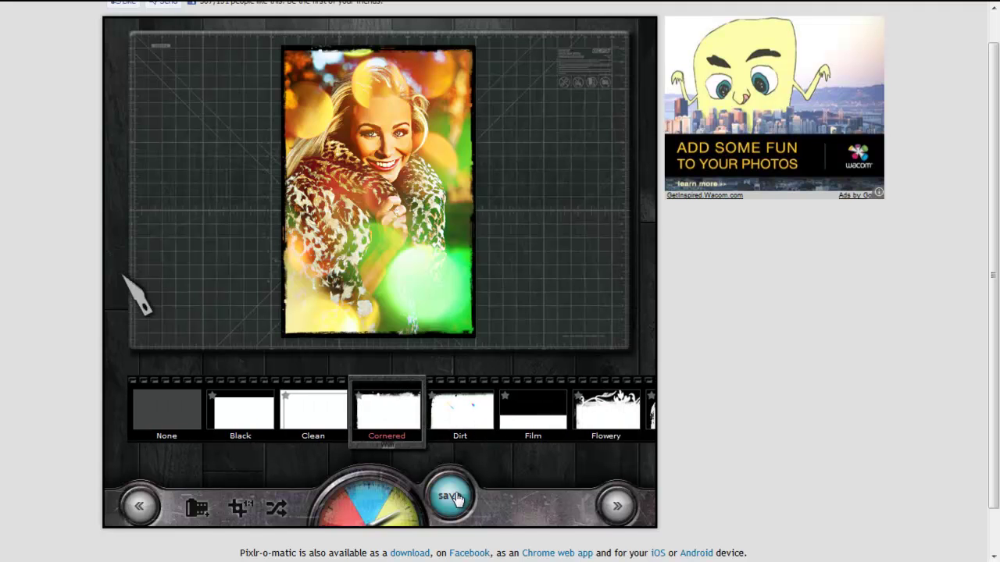
click(608, 414)
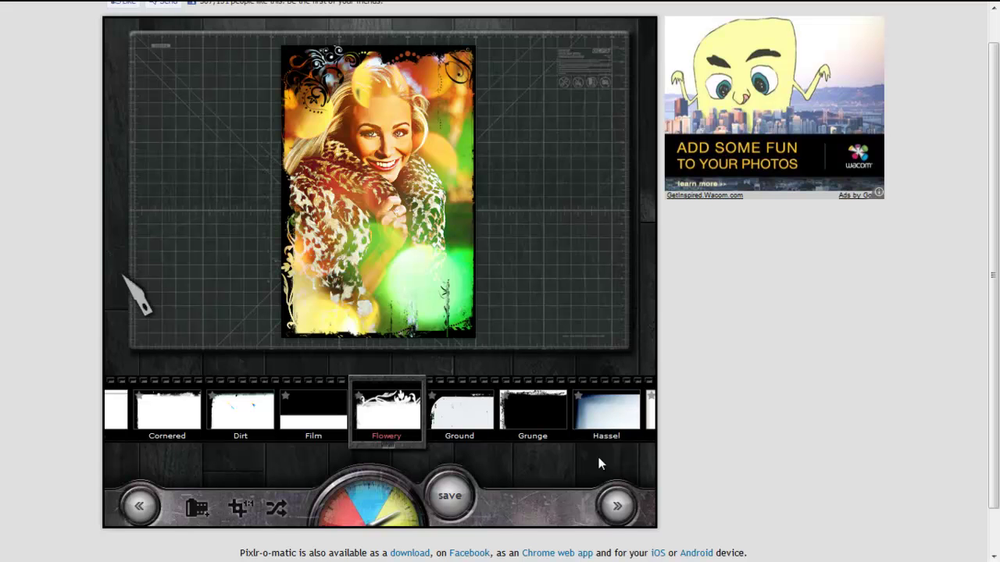
click(449, 498)
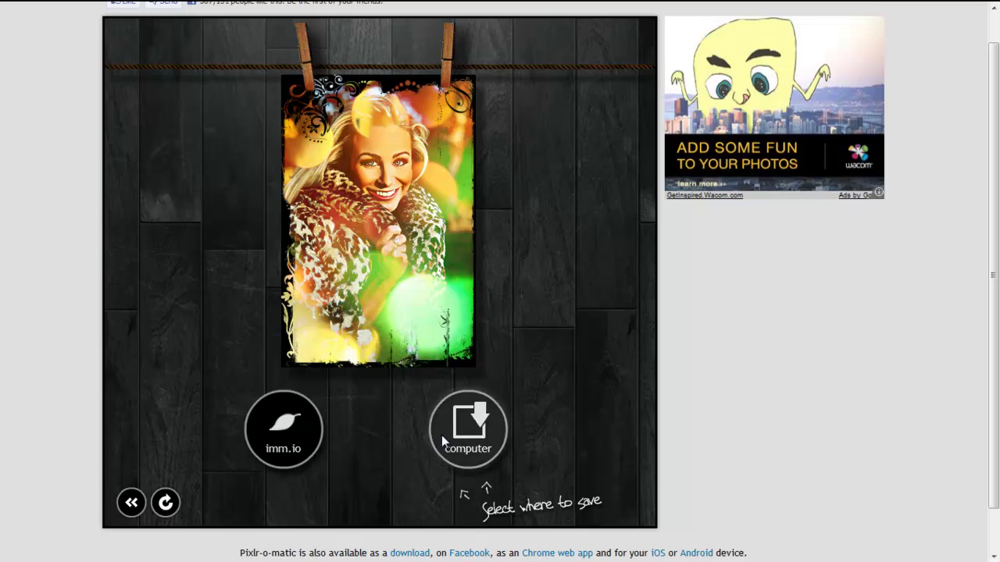